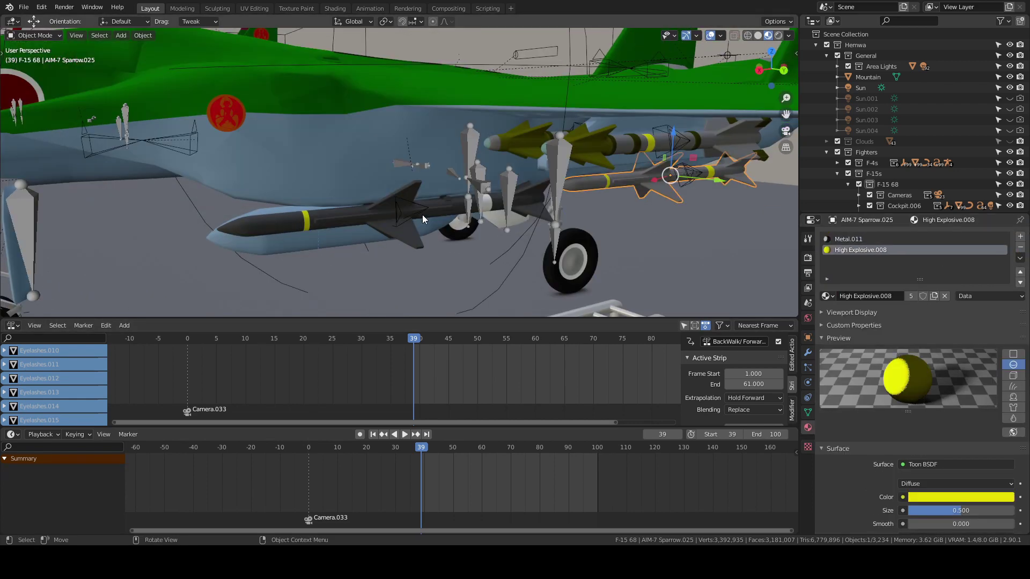
Replace F-15 70's Yoko/70.002 slot with the Yuki71 material found by searching 'yuki'
{"action": "type", "text": "11"}
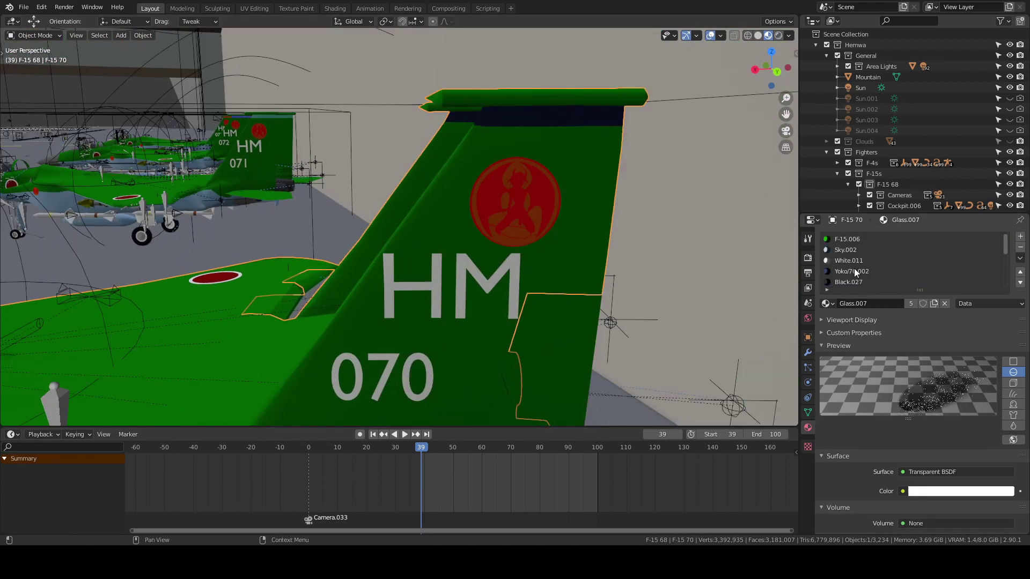
{"action": "left_click", "coordinate": [853, 271]}
{"action": "left_click", "coordinate": [827, 304]}
{"action": "type", "text": "yuki"}
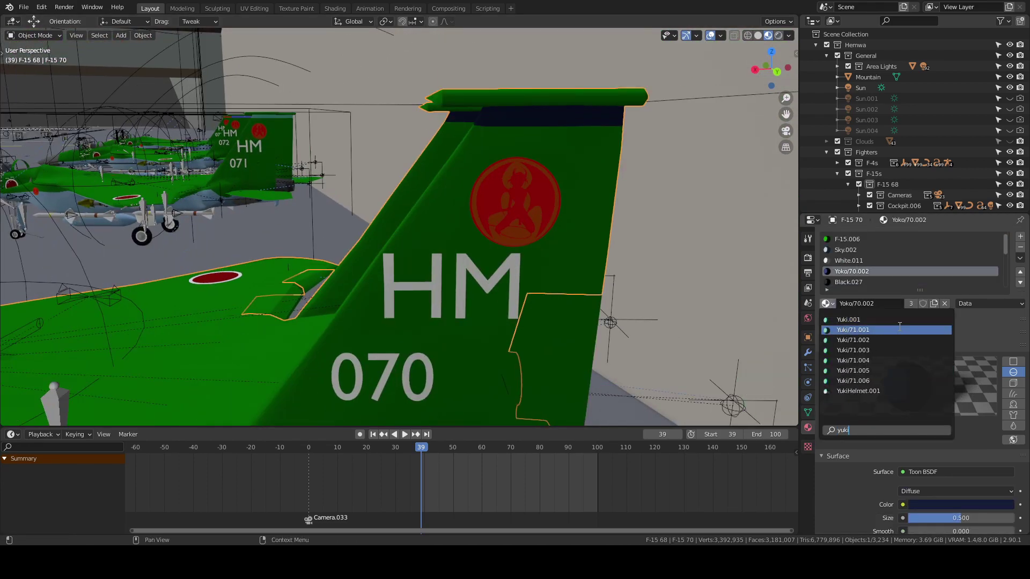
{"action": "left_click", "coordinate": [899, 329]}
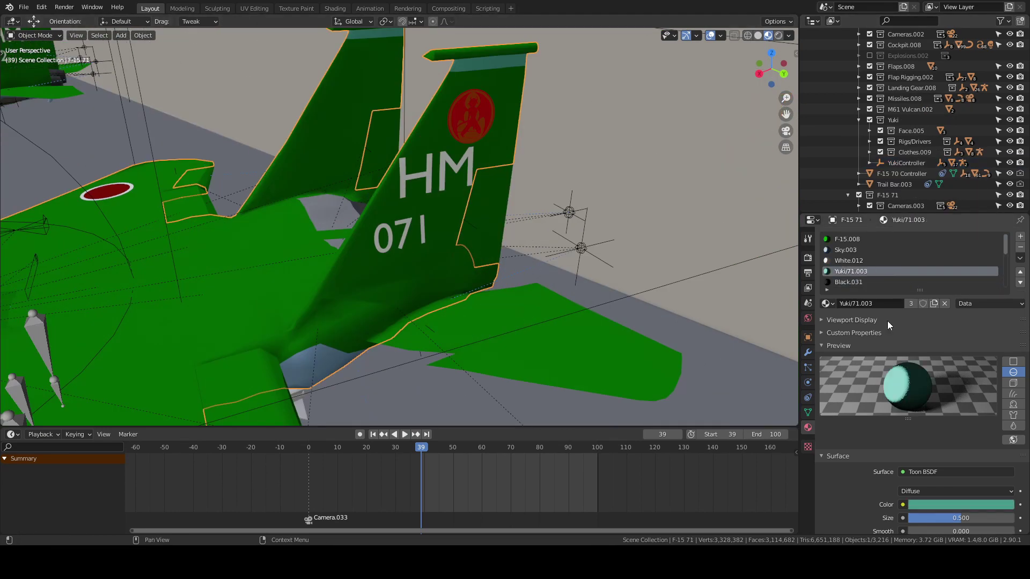
{"action": "left_click", "coordinate": [930, 504]}
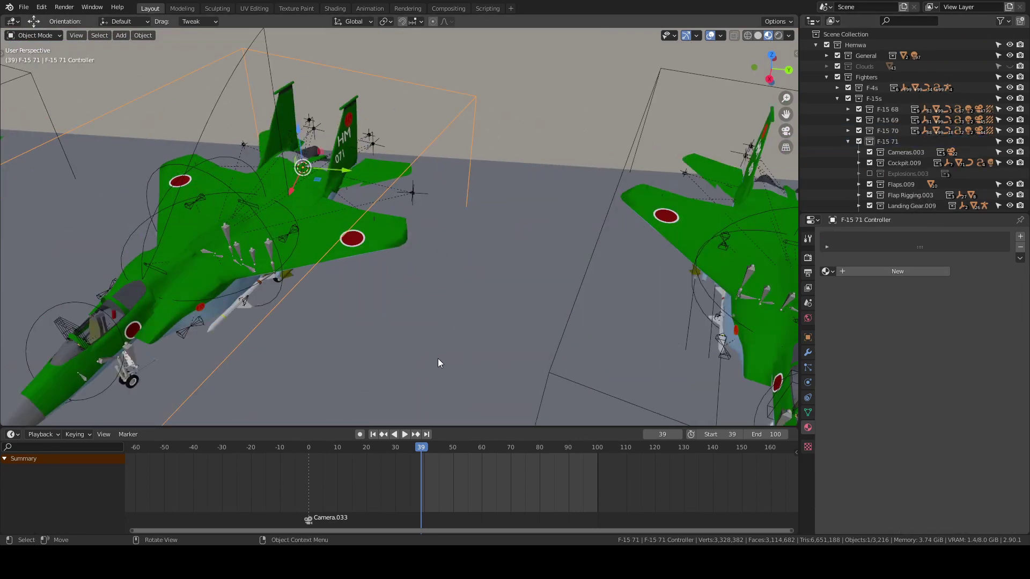
Delete and restore the F-15 71 collection, then browse its contents in the Outliner
{"action": "key", "text": "Delete"}
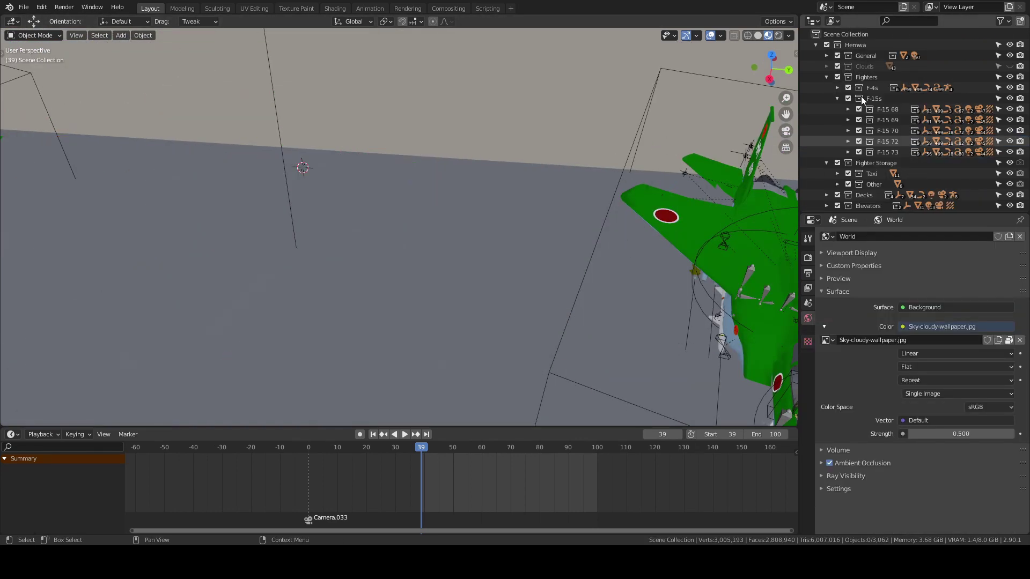
{"action": "key", "text": "ctrl+z"}
{"action": "left_click_drag", "start_coordinate": [896, 134], "coordinate": [859, 159]}
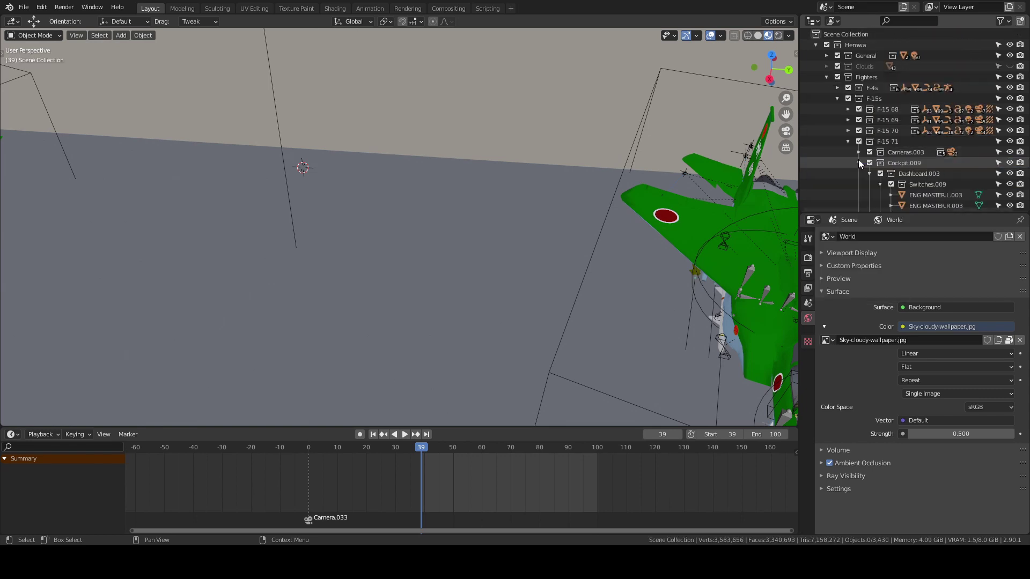
{"action": "scroll", "coordinate": [864, 162], "scroll_direction": "down", "scroll_amount": 3}
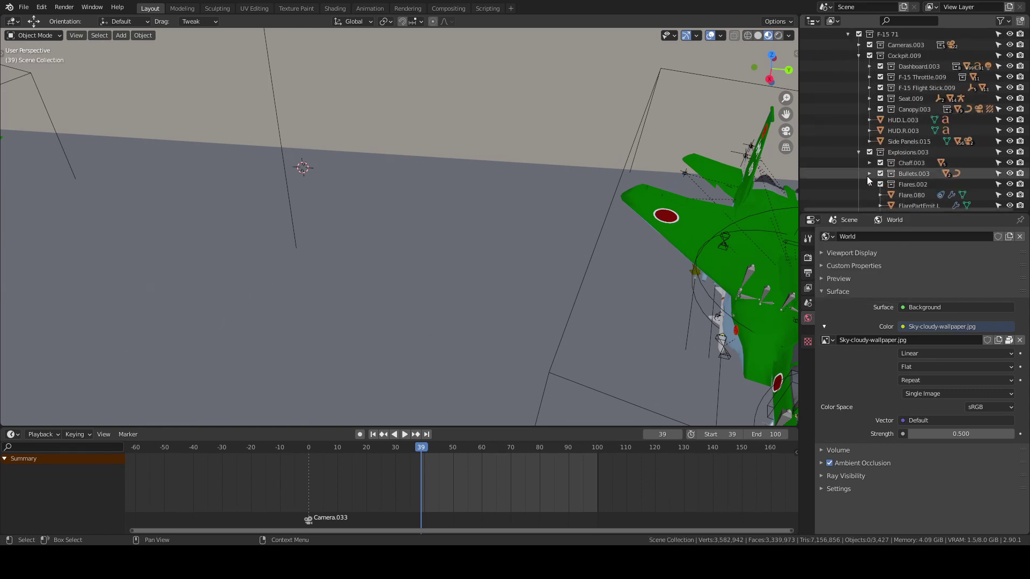
{"action": "left_click", "coordinate": [860, 163]}
{"action": "scroll", "coordinate": [861, 151], "scroll_direction": "down", "scroll_amount": 3}
{"action": "scroll", "coordinate": [858, 108], "scroll_direction": "down", "scroll_amount": 2}
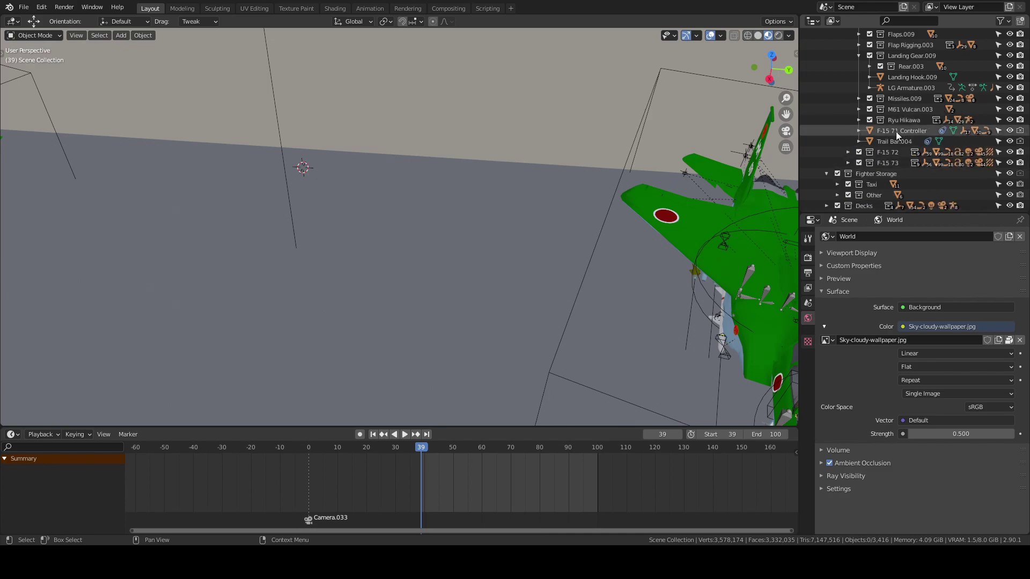
Delete one object from the scene and save the hangar file with Ctrl+S
{"action": "key", "text": "Delete"}
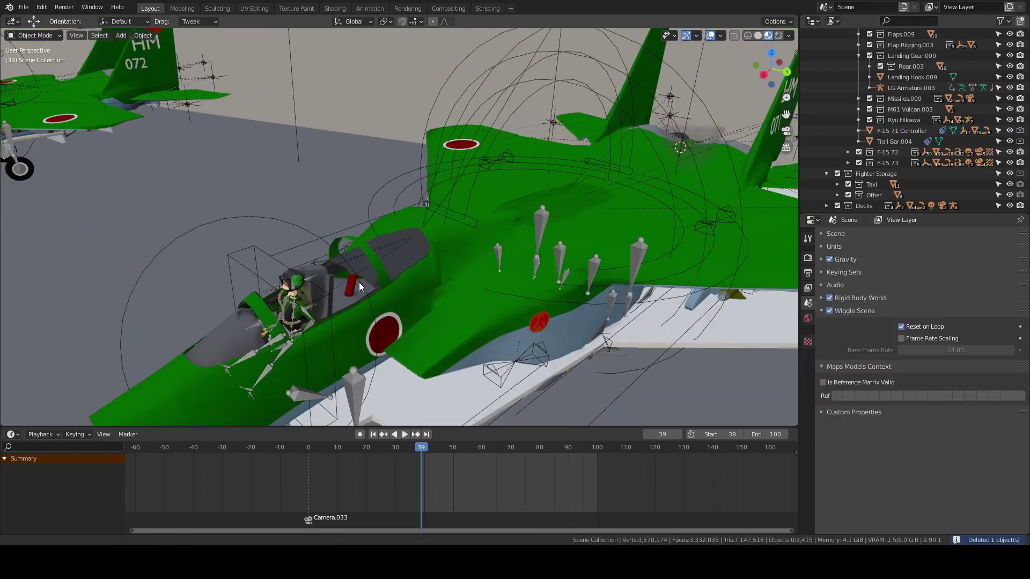
{"action": "mouse_move", "coordinate": [359, 282]}
{"action": "middle_mouse_down"}
{"action": "mouse_move", "coordinate": [552, 230]}
{"action": "mouse_move", "coordinate": [374, 164]}
{"action": "mouse_move", "coordinate": [398, 217]}
{"action": "mouse_move", "coordinate": [777, 384]}
{"action": "mouse_move", "coordinate": [423, 287]}
{"action": "mouse_move", "coordinate": [555, 203]}
{"action": "middle_mouse_up"}
{"action": "key", "text": "ctrl+Tab"}
{"action": "key", "text": "ctrl+Tab"}
{"action": "key", "text": "ctrl+s"}
{"action": "left_click", "coordinate": [554, 203]}
{"action": "key", "text": "q"}
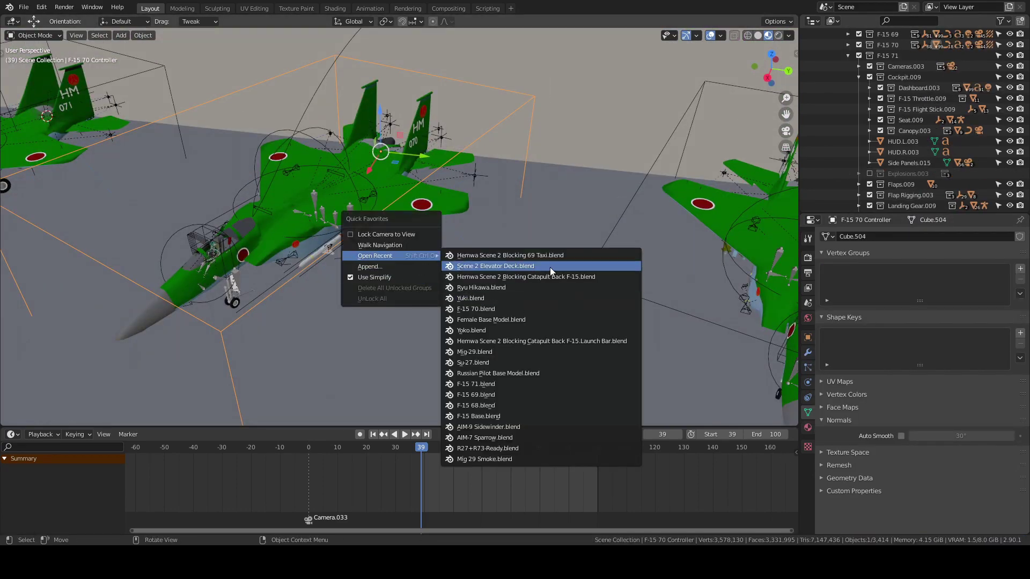
{"action": "left_click", "coordinate": [550, 266]}
{"action": "left_click", "coordinate": [843, 400]}
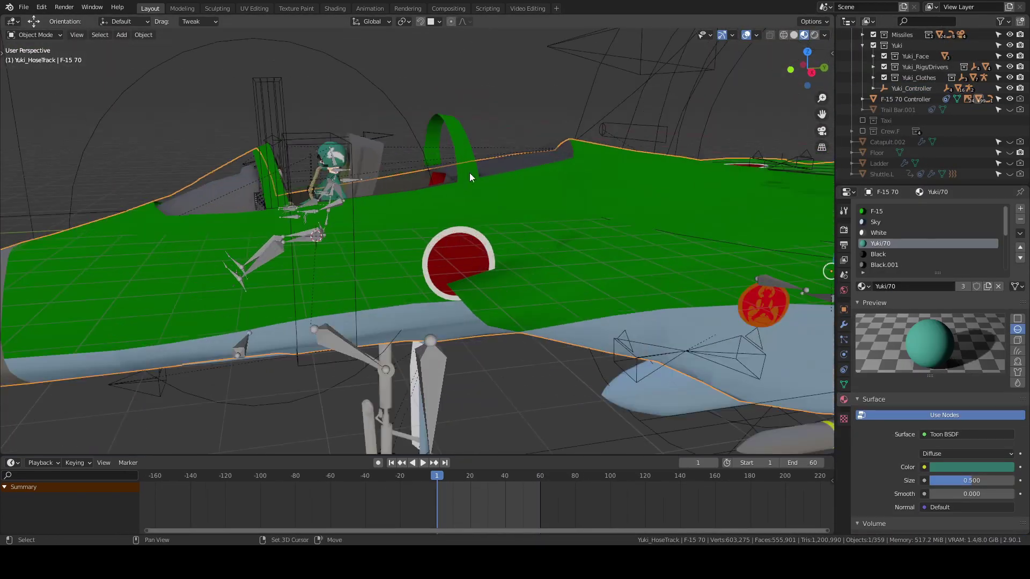
{"action": "key", "text": "q"}
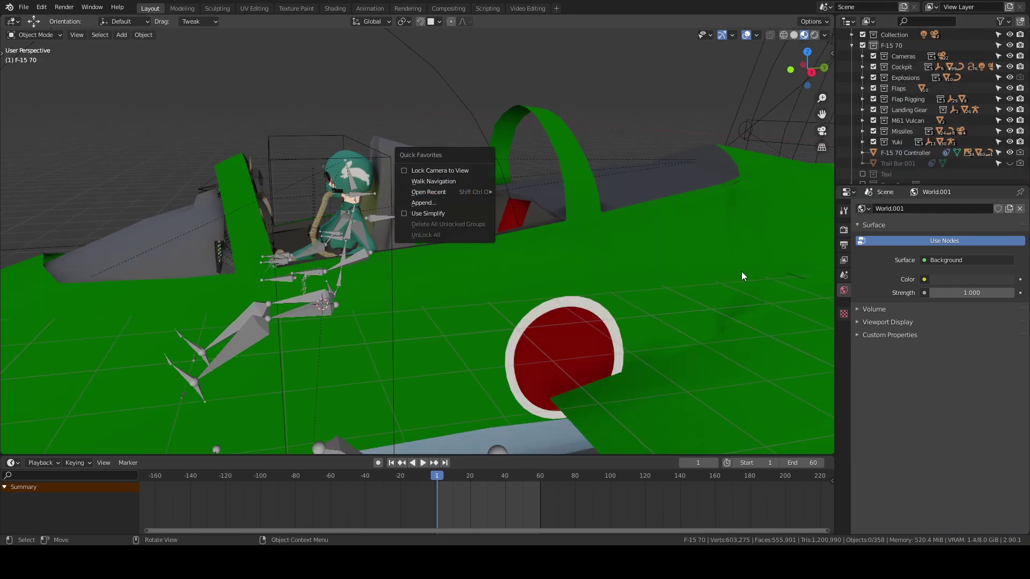
{"action": "left_click", "coordinate": [660, 131]}
{"action": "scroll", "coordinate": [892, 137], "scroll_direction": "up", "scroll_amount": 2}
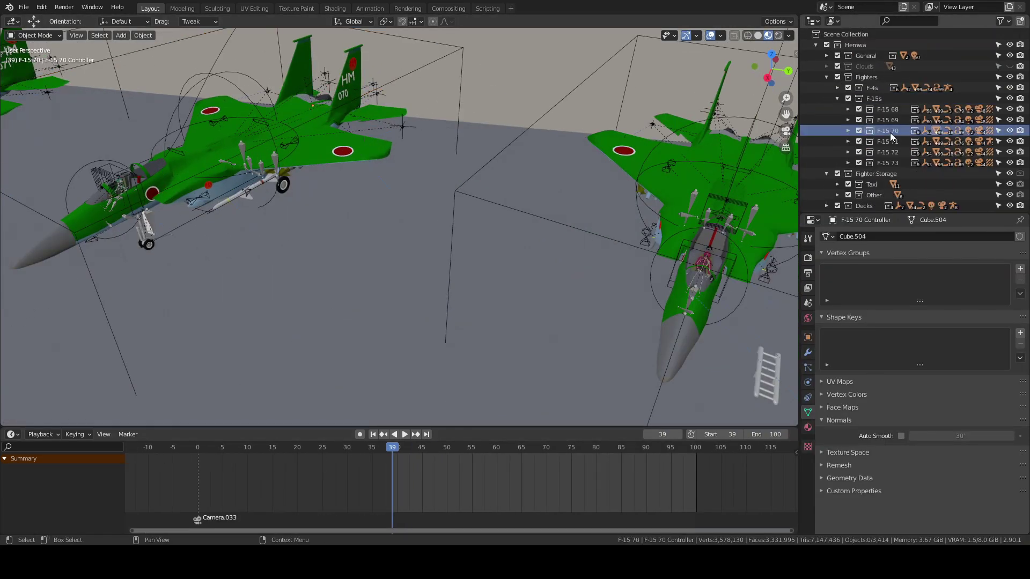
{"action": "key", "text": "Return"}
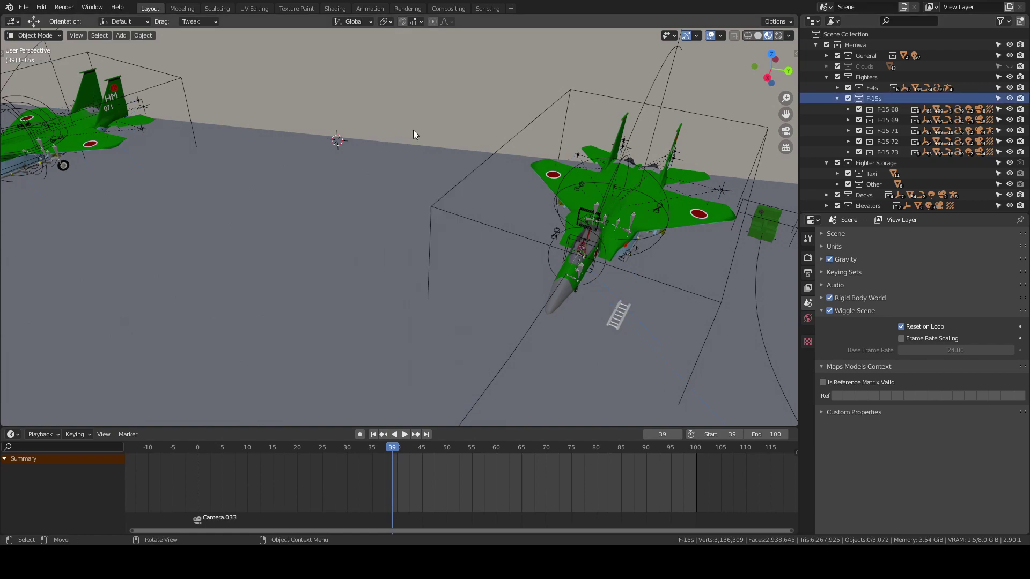
{"action": "key", "text": "ctrl+z"}
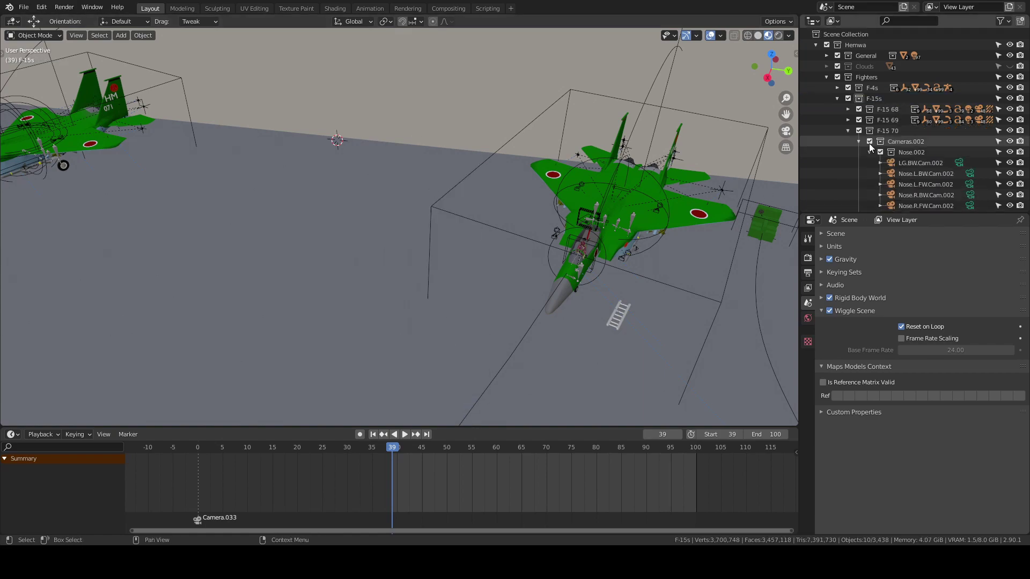
{"action": "key", "text": "KP_Decimal"}
View the hangar through the scene camera and scrub the timeline to check the aircraft motion
{"action": "key", "text": "ctrl+z"}
{"action": "middle_click_drag", "start_coordinate": [465, 275], "coordinate": [439, 114]}
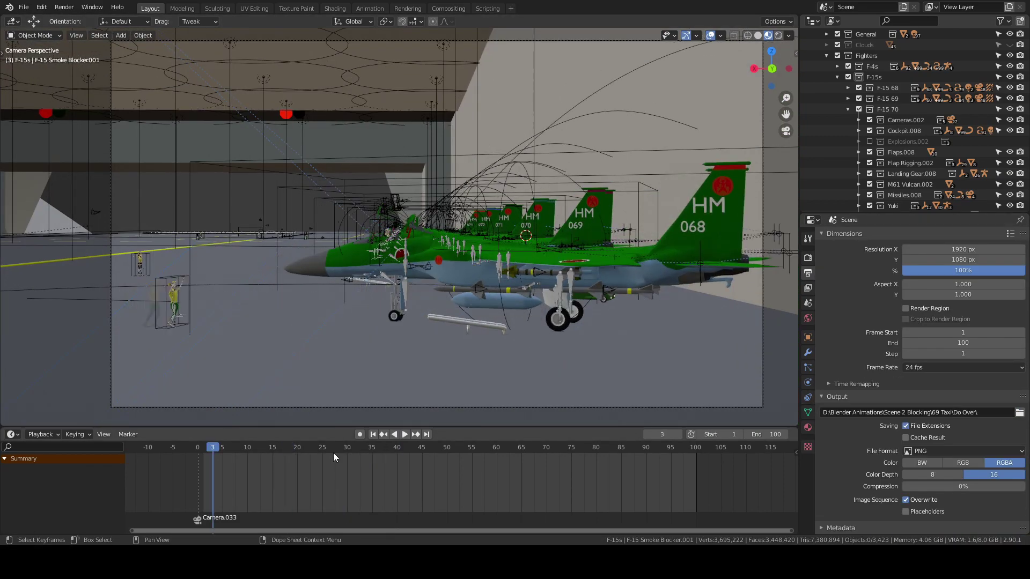
{"action": "left_click_drag", "start_coordinate": [661, 450], "coordinate": [696, 451]}
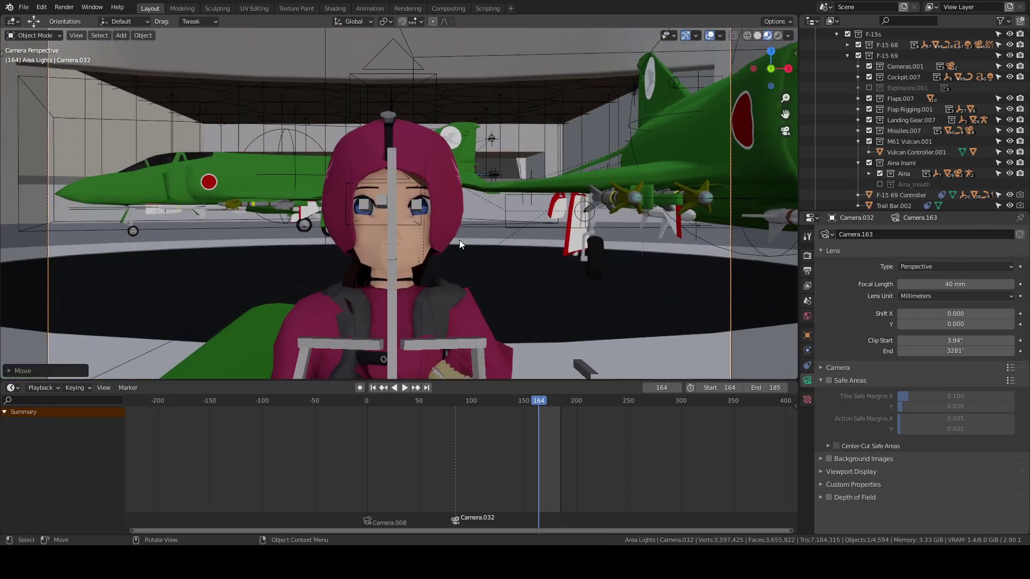
Enlarge the 3D view, start an F12 render of Aina's close-up, and cancel it
{"action": "left_click_drag", "start_coordinate": [445, 380], "coordinate": [445, 440]}
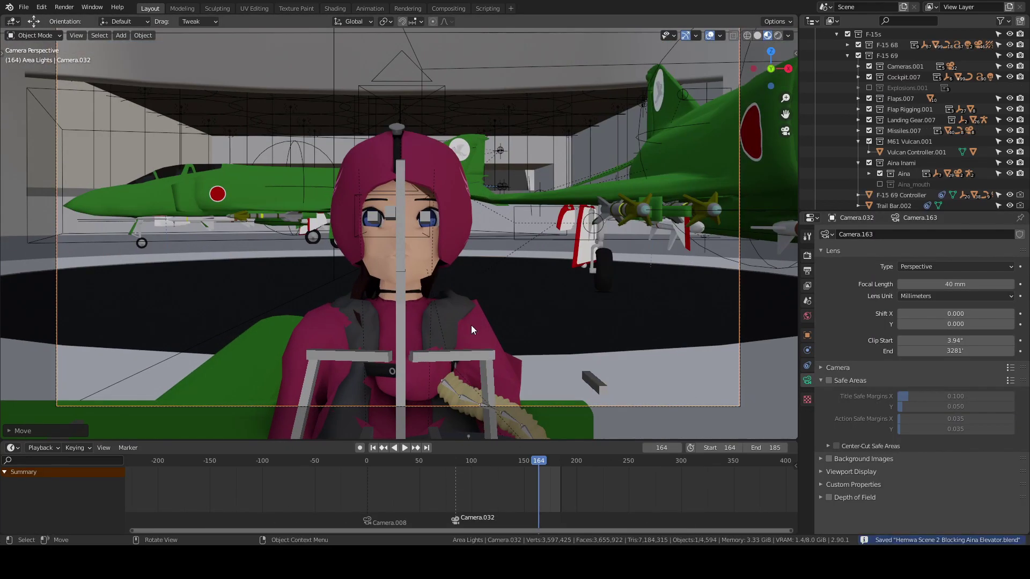
{"action": "key", "text": "F12"}
{"action": "key", "text": "F12"}
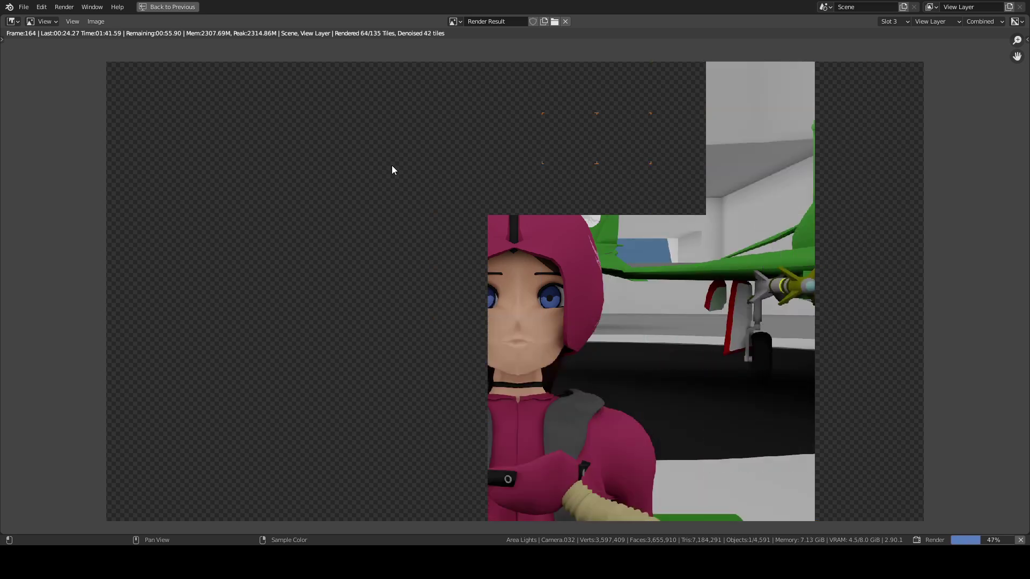
{"action": "key", "text": "Escape"}
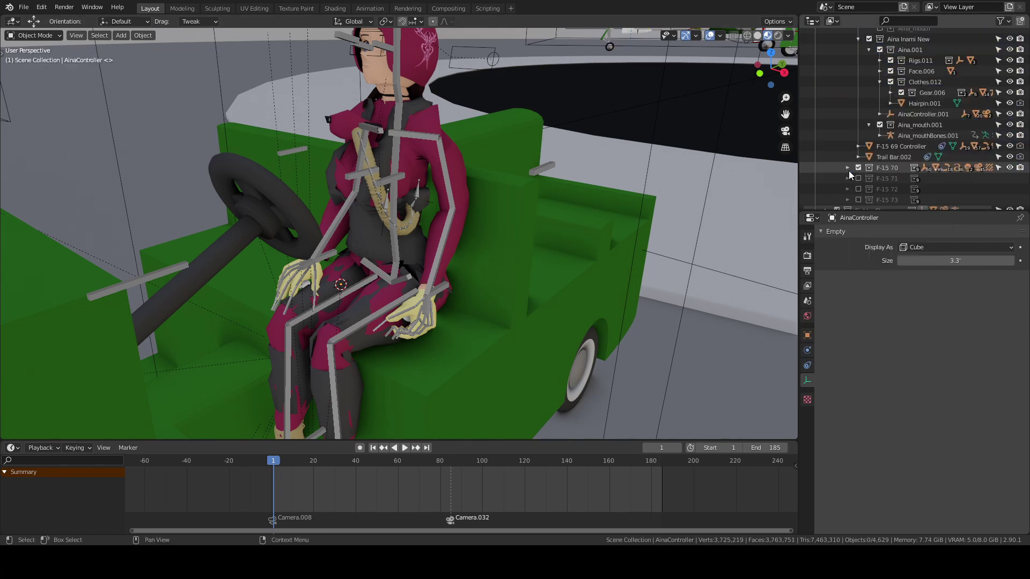
Select Aina Bones.001 and reposition the wristIK.L control for the driving pose
{"action": "left_click", "coordinate": [880, 81]}
{"action": "left_click", "coordinate": [880, 103]}
{"action": "left_click", "coordinate": [565, 224]}
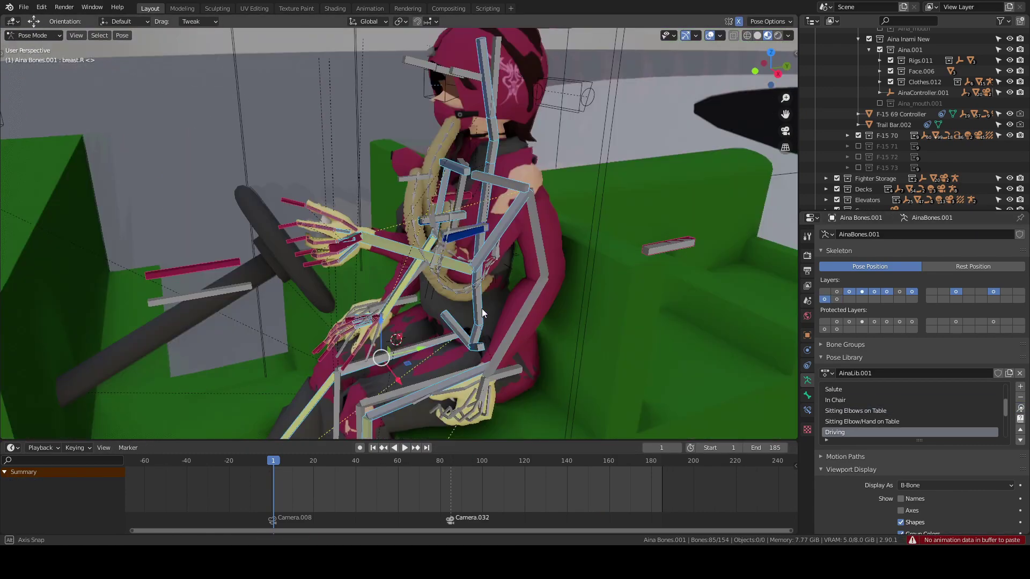
{"action": "mouse_move", "coordinate": [482, 308]}
{"action": "middle_mouse_down"}
{"action": "mouse_move", "coordinate": [262, 247]}
{"action": "mouse_move", "coordinate": [425, 269]}
{"action": "mouse_move", "coordinate": [377, 312]}
{"action": "mouse_move", "coordinate": [429, 279]}
{"action": "mouse_move", "coordinate": [483, 301]}
{"action": "mouse_move", "coordinate": [476, 257]}
{"action": "mouse_move", "coordinate": [432, 274]}
{"action": "mouse_move", "coordinate": [379, 150]}
{"action": "middle_mouse_up"}
{"action": "key", "text": "g"}
{"action": "left_click", "coordinate": [376, 311]}
Inspect Cube.572's modifiers and select the Rigs.011 armature in the Outliner
{"action": "key", "text": "ctrl+Tab"}
{"action": "left_click", "coordinate": [483, 301]}
{"action": "scroll", "coordinate": [498, 330], "scroll_direction": "up", "scroll_amount": 5}
{"action": "scroll", "coordinate": [472, 278], "scroll_direction": "down", "scroll_amount": 4}
{"action": "left_click", "coordinate": [807, 350]}
{"action": "left_click", "coordinate": [920, 102]}
{"action": "left_click", "coordinate": [879, 124]}
{"action": "left_click", "coordinate": [891, 136]}
Put the rig into Pose Mode and select the breast.R bone
{"action": "key", "text": "q"}
{"action": "key", "text": "Escape"}
{"action": "key", "text": "ctrl+Tab"}
{"action": "left_click", "coordinate": [449, 361]}
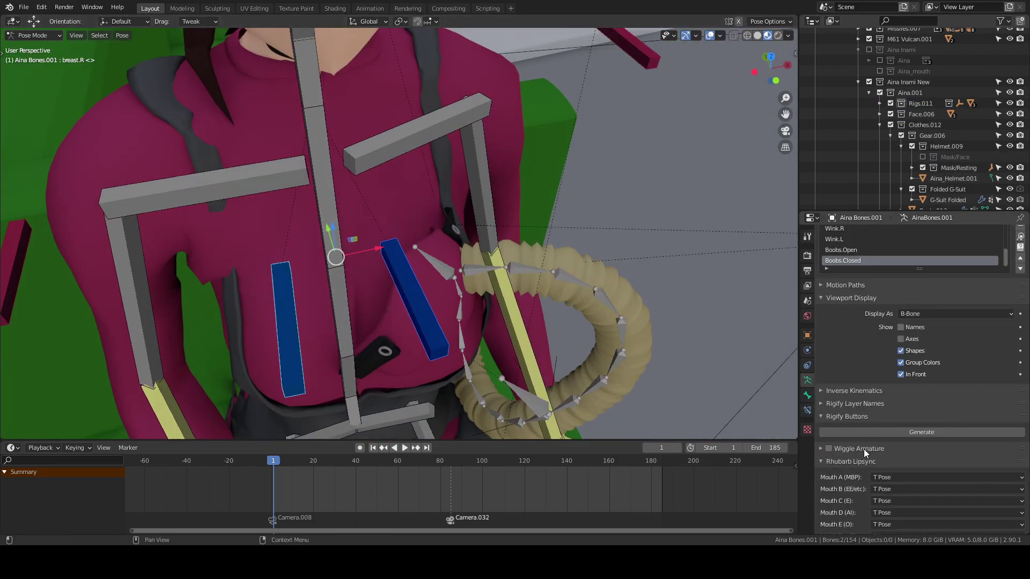
{"action": "mouse_move", "coordinate": [429, 268]}
{"action": "middle_mouse_down"}
{"action": "mouse_move", "coordinate": [375, 241]}
{"action": "mouse_move", "coordinate": [482, 269]}
{"action": "middle_mouse_up"}
Enter Edit Mode on G-Suit.010 and circle-select the misplaced vertices
{"action": "left_click", "coordinate": [343, 241]}
{"action": "key", "text": "Tab"}
{"action": "key", "text": "c"}
{"action": "key", "text": "Escape"}
Move the selected G-suit vertices, then lift a stray vertex along Z with smooth falloff
{"action": "key", "text": "g"}
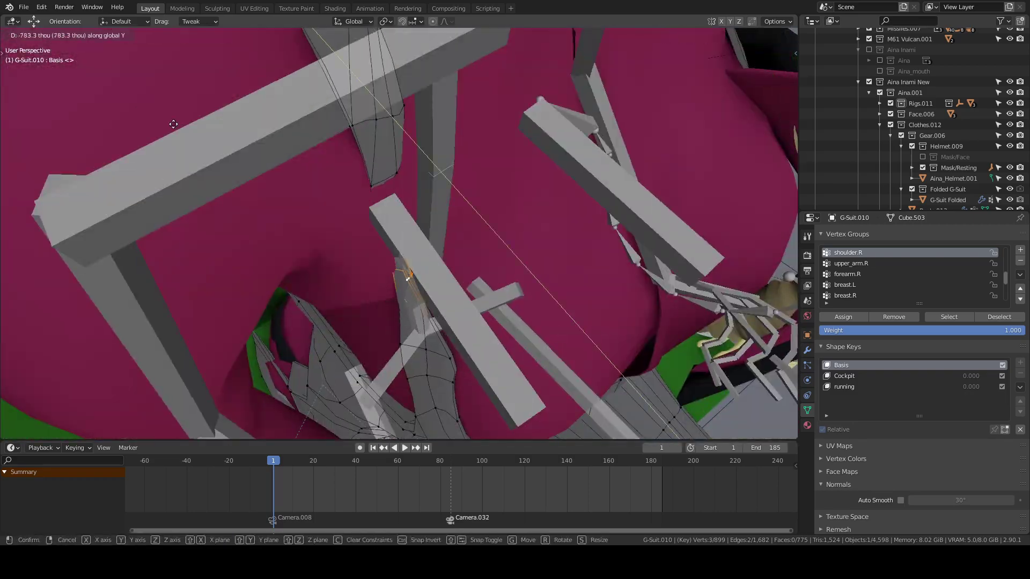
{"action": "left_click", "coordinate": [173, 124]}
{"action": "mouse_move", "coordinate": [173, 124]}
{"action": "middle_mouse_down"}
{"action": "mouse_move", "coordinate": [474, 260]}
{"action": "mouse_move", "coordinate": [466, 246]}
{"action": "mouse_move", "coordinate": [444, 246]}
{"action": "mouse_move", "coordinate": [412, 196]}
{"action": "middle_mouse_up"}
{"action": "key", "text": "g"}
{"action": "key", "text": "z"}
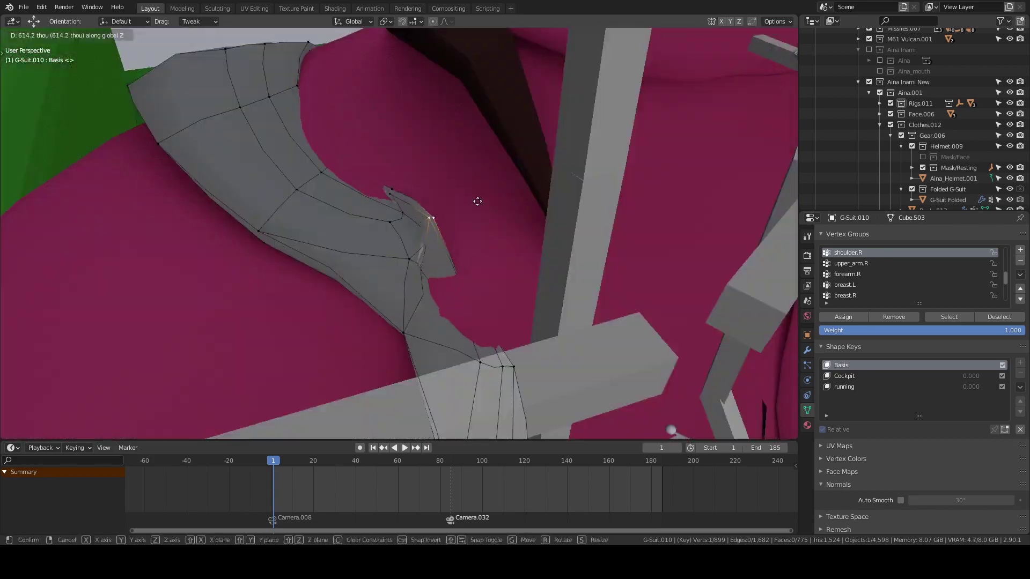
{"action": "key", "text": "o"}
{"action": "left_click", "coordinate": [477, 201]}
Use X-ray to reach a hidden G-suit vertex and move it into place
{"action": "scroll", "coordinate": [444, 276], "scroll_direction": "down", "scroll_amount": 5}
{"action": "scroll", "coordinate": [411, 282], "scroll_direction": "up", "scroll_amount": 5}
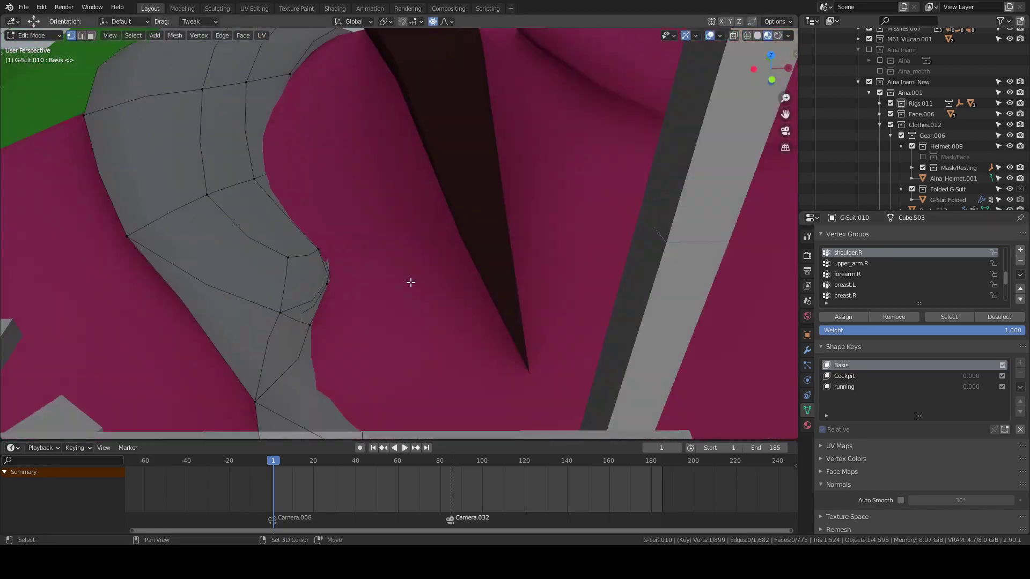
{"action": "mouse_move", "coordinate": [410, 282]}
{"action": "middle_mouse_down", "text": "shift"}
{"action": "mouse_move", "coordinate": [354, 159]}
{"action": "mouse_move", "coordinate": [426, 370]}
{"action": "mouse_move", "coordinate": [524, 260]}
{"action": "mouse_move", "coordinate": [456, 308]}
{"action": "mouse_move", "coordinate": [437, 345]}
{"action": "mouse_move", "coordinate": [441, 322]}
{"action": "mouse_move", "coordinate": [625, 163]}
{"action": "mouse_move", "coordinate": [676, 225]}
{"action": "middle_mouse_up", "text": "shift"}
{"action": "key", "text": "g"}
{"action": "left_click", "coordinate": [413, 389]}
{"action": "key", "text": "alt+z"}
{"action": "key", "text": "alt+z"}
{"action": "key", "text": "Tab"}
{"action": "key", "text": "Tab"}
Move a vertex on the G-suit's back and hide the Briefs object
{"action": "left_click", "coordinate": [671, 219]}
{"action": "key", "text": "g"}
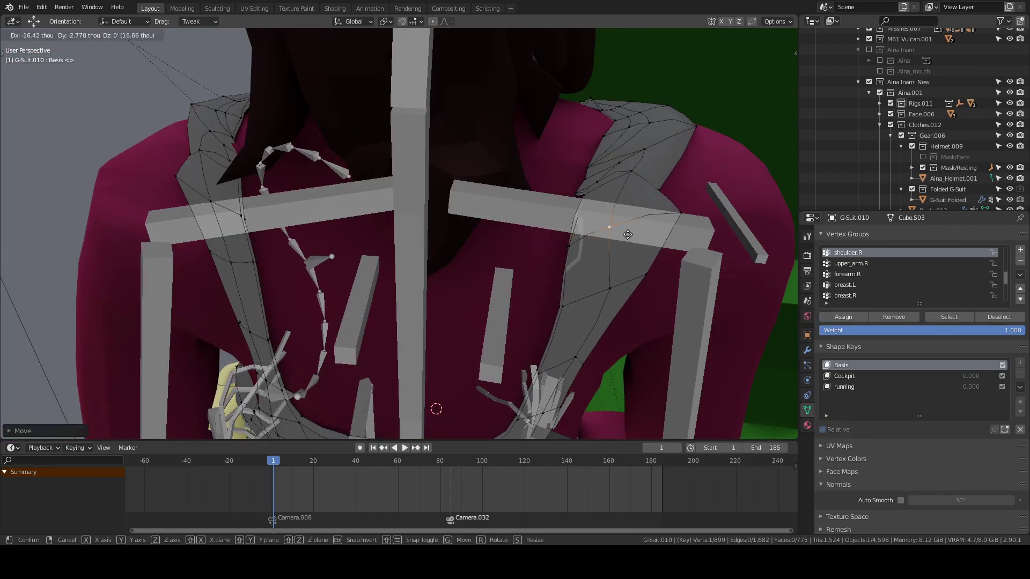
{"action": "key", "text": "Tab"}
{"action": "middle_click_drag", "start_coordinate": [467, 149], "coordinate": [385, 185]}
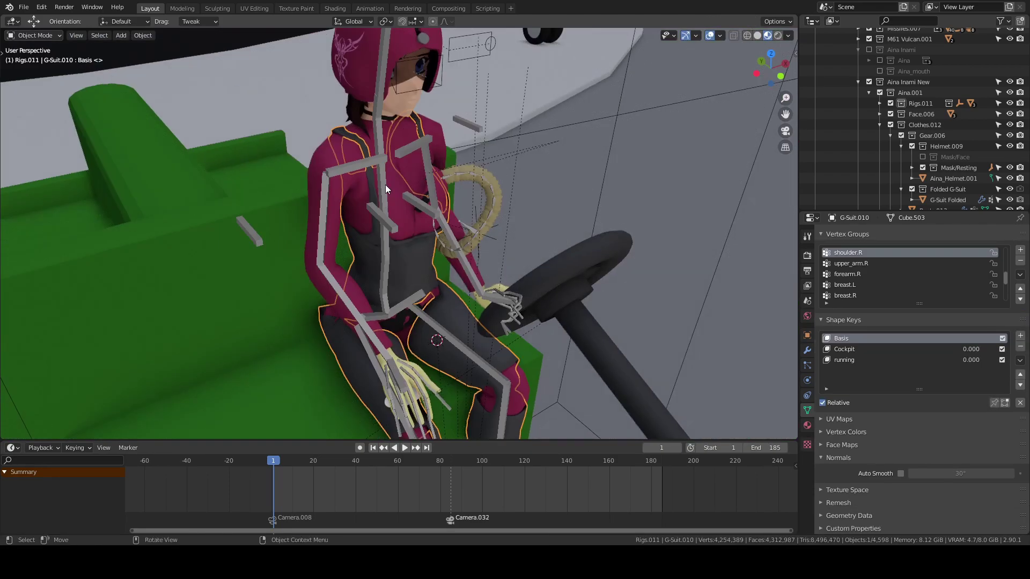
{"action": "left_click", "coordinate": [1009, 189]}
{"action": "scroll", "coordinate": [426, 217], "scroll_direction": "up", "scroll_amount": 5}
Adjust a pelvis vertex on the flight suit and rotate the hose mask around Z
{"action": "left_click", "coordinate": [392, 330]}
{"action": "key", "text": "Tab"}
{"action": "middle_click_drag", "start_coordinate": [393, 330], "coordinate": [384, 259]}
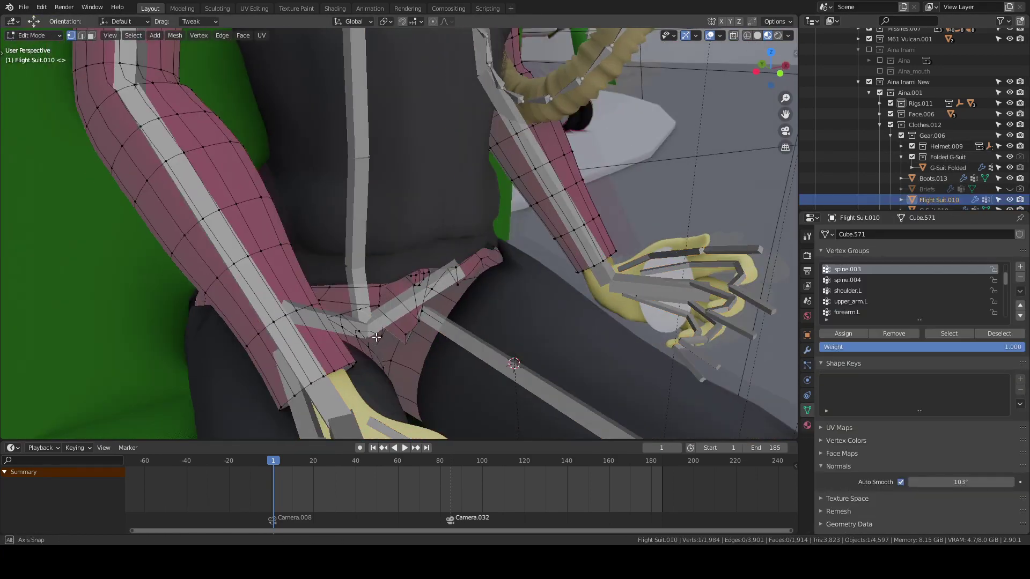
{"action": "left_click", "coordinate": [408, 336]}
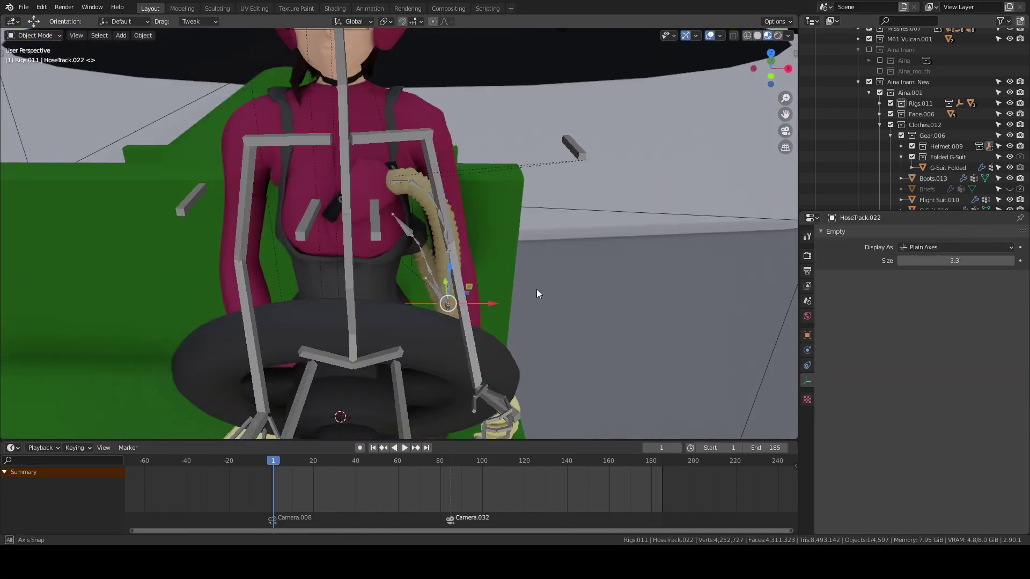
{"action": "key", "text": "r"}
{"action": "key", "text": "z"}
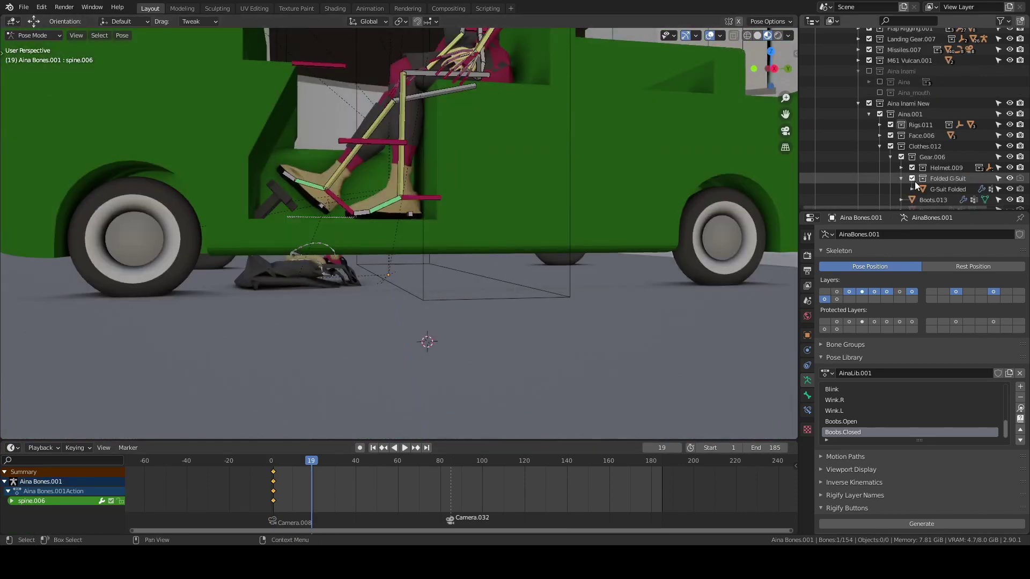
Hide the Folded G-Suit and key the spine bone at frames 61 and 70
{"action": "left_click", "coordinate": [912, 179]}
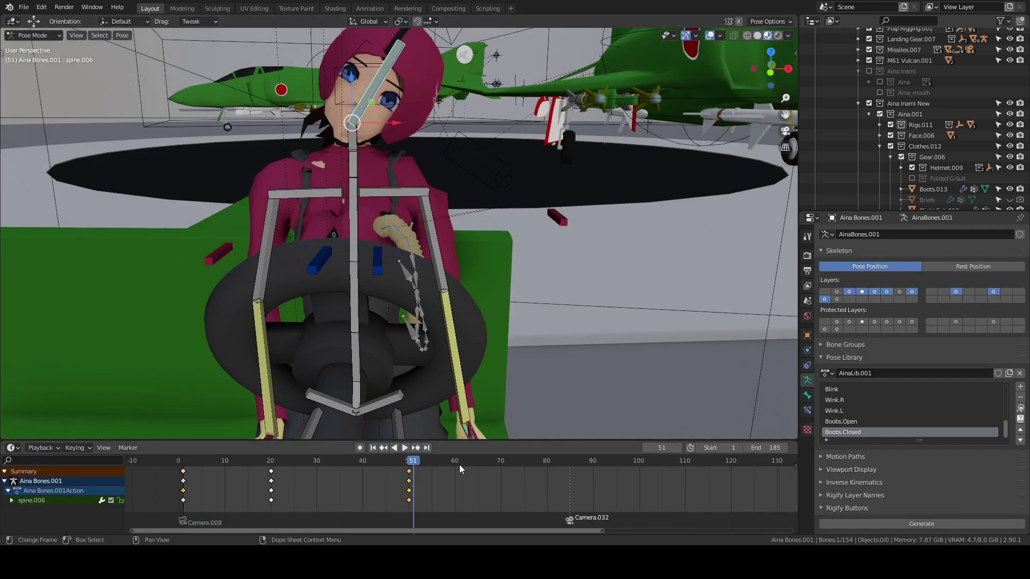
{"action": "key", "text": "i"}
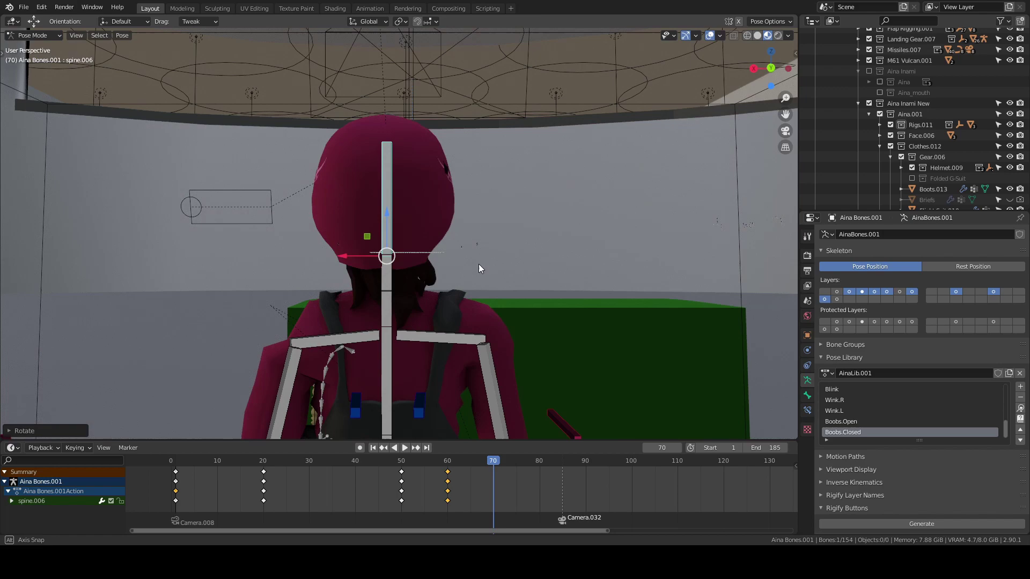
{"action": "key", "text": "i"}
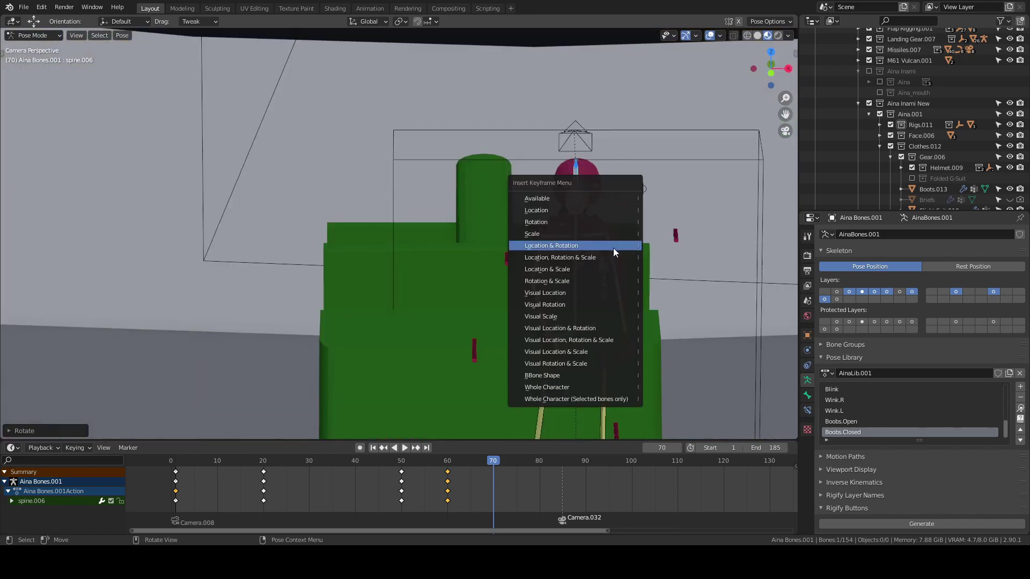
{"action": "left_click", "coordinate": [613, 248]}
{"action": "key", "text": "KP_Decimal"}
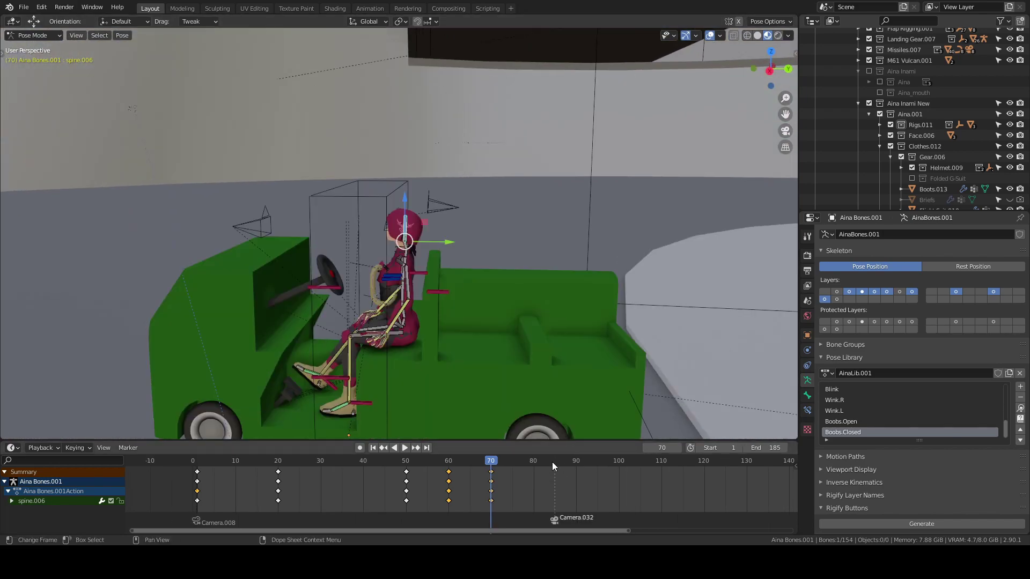
{"action": "left_click", "coordinate": [552, 478]}
Retime the spine keys, then turn the head around Z and key it at frame 185
{"action": "key", "text": "space"}
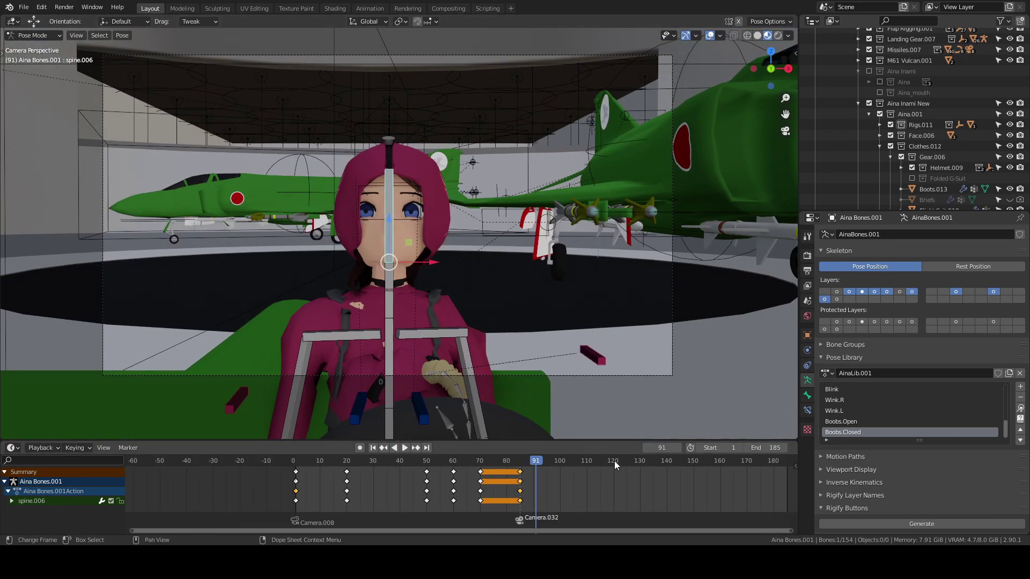
{"action": "left_click", "coordinate": [615, 462]}
{"action": "key", "text": "shift+Right"}
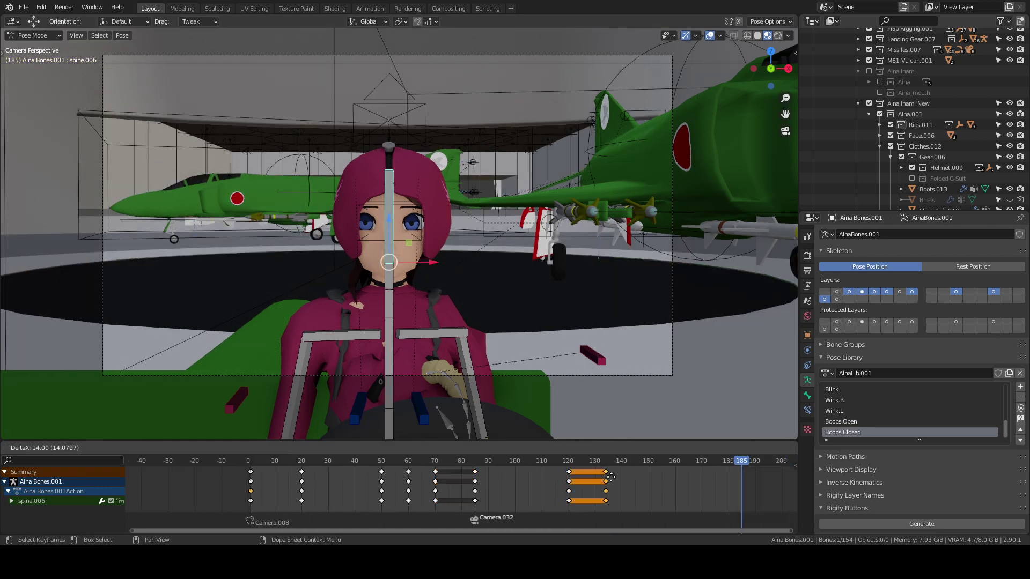
{"action": "left_click", "coordinate": [611, 476]}
{"action": "key", "text": "r"}
{"action": "key", "text": "z"}
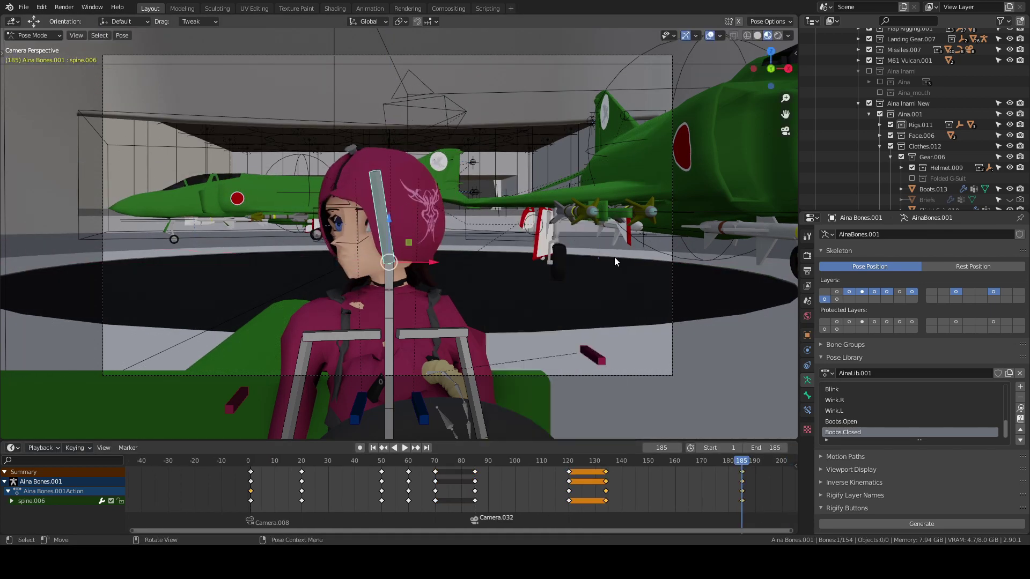
{"action": "left_click_drag", "start_coordinate": [602, 462], "coordinate": [650, 462]}
{"action": "key", "text": "shift+Right"}
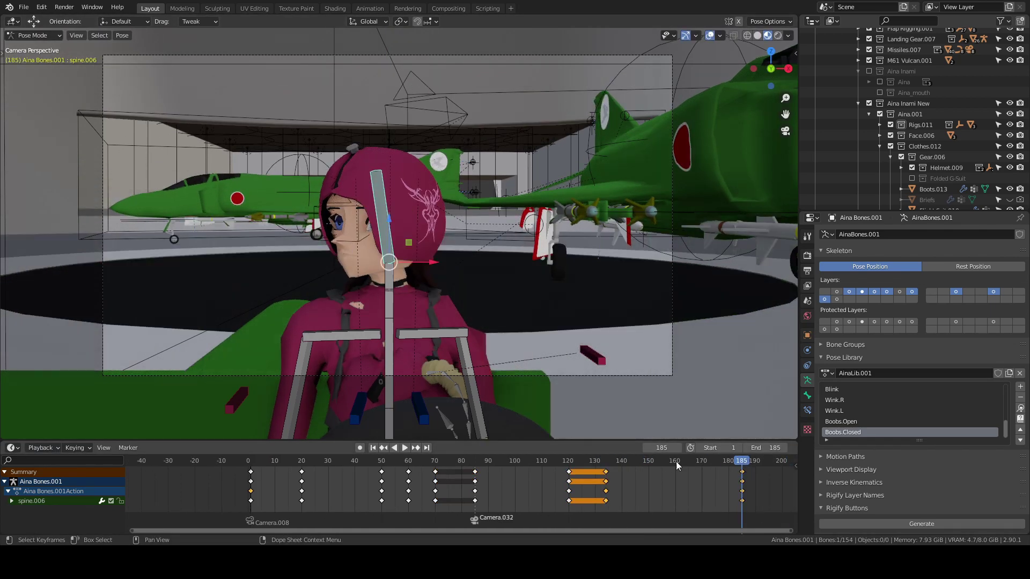
{"action": "left_click", "coordinate": [685, 465]}
Render frame 134 with F12 and close the Render Result
{"action": "key", "text": "F12"}
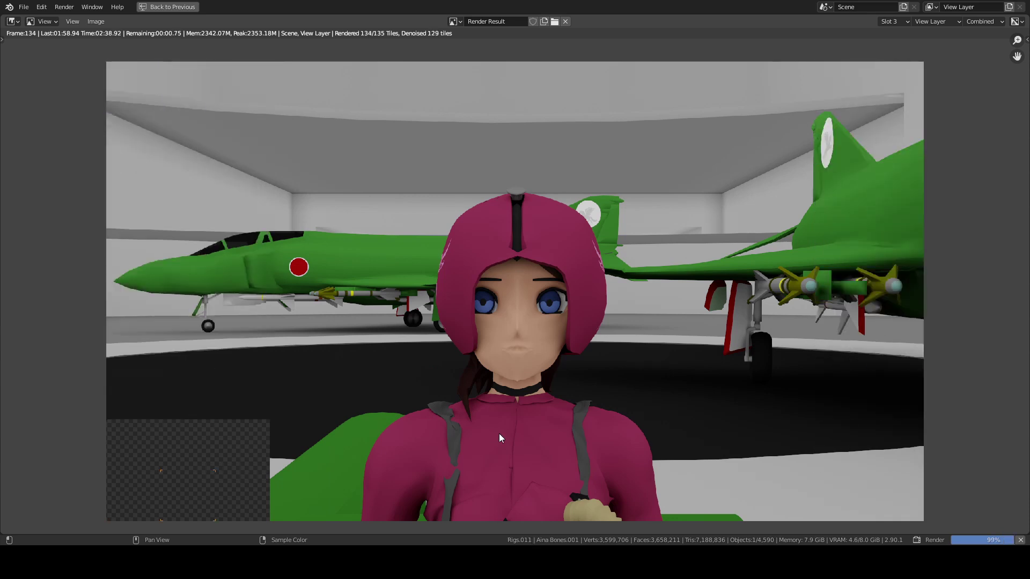
{"action": "key", "text": "Escape"}
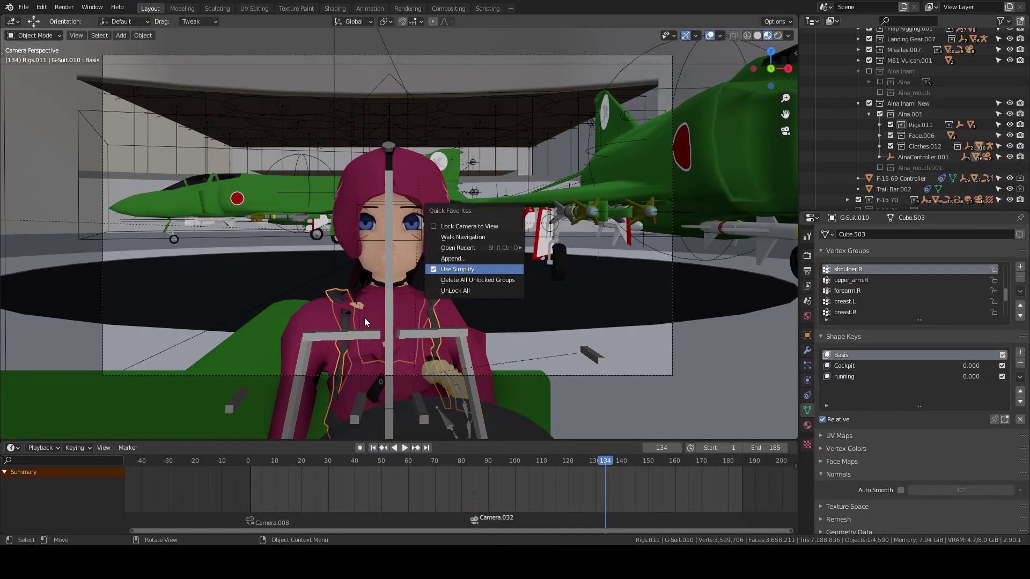
Reposition two vertices on the G-Suit strap in Edit Mode
{"action": "scroll", "coordinate": [364, 321], "scroll_direction": "up", "scroll_amount": 5}
{"action": "key", "text": "Tab"}
{"action": "mouse_move", "coordinate": [375, 268]}
{"action": "middle_mouse_down"}
{"action": "mouse_move", "coordinate": [545, 164]}
{"action": "mouse_move", "coordinate": [340, 207]}
{"action": "mouse_move", "coordinate": [329, 260]}
{"action": "mouse_move", "coordinate": [442, 277]}
{"action": "mouse_move", "coordinate": [396, 302]}
{"action": "middle_mouse_up"}
{"action": "left_click", "coordinate": [391, 237]}
{"action": "key", "text": "g"}
{"action": "left_click", "coordinate": [425, 263]}
{"action": "key", "text": "Tab"}
{"action": "key", "text": "Tab"}
{"action": "scroll", "coordinate": [345, 184], "scroll_direction": "up", "scroll_amount": 3}
{"action": "left_click", "coordinate": [442, 238]}
{"action": "key", "text": "g"}
{"action": "left_click", "coordinate": [466, 272]}
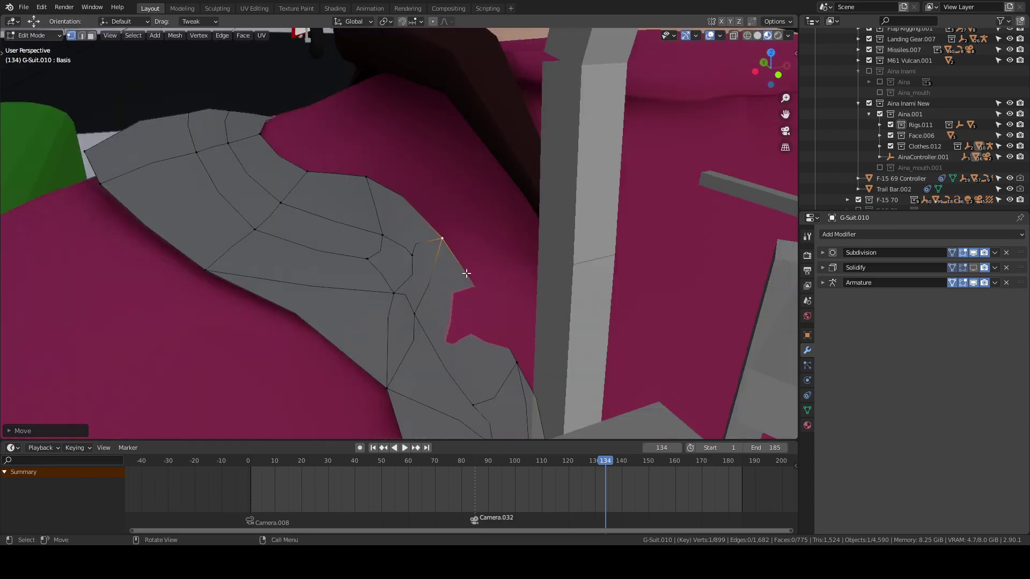
Select the flight suit's shoulder edge loop and its mirrored loop, showing its vertex groups
{"action": "key", "text": "Tab"}
{"action": "scroll", "coordinate": [466, 273], "scroll_direction": "down", "scroll_amount": 5}
{"action": "left_click", "coordinate": [444, 301]}
{"action": "scroll", "coordinate": [444, 302], "scroll_direction": "up", "scroll_amount": 5}
{"action": "key", "text": "Tab"}
{"action": "key", "text": "n"}
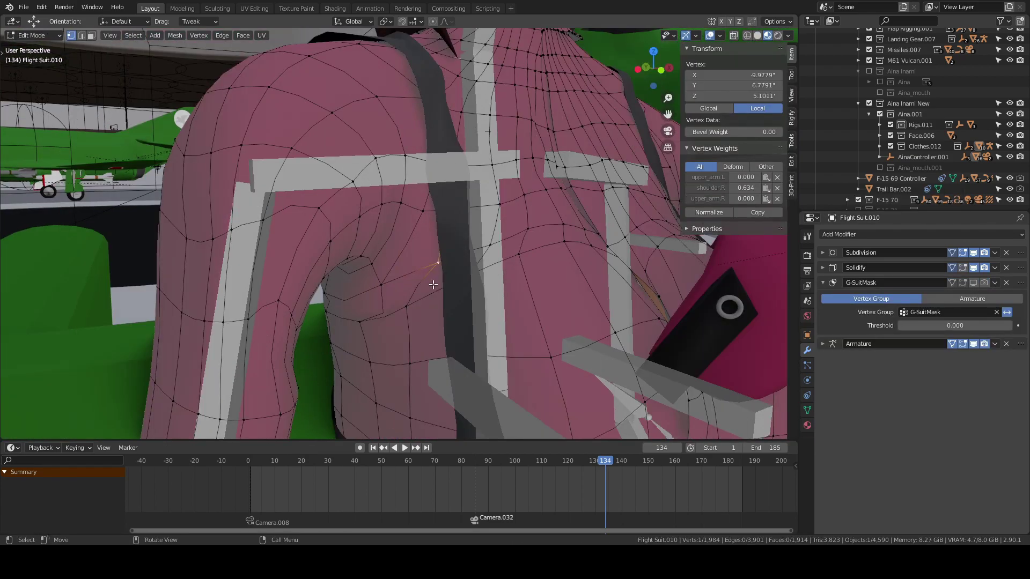
{"action": "middle_click_drag", "start_coordinate": [434, 285], "coordinate": [409, 294]}
{"action": "scroll", "coordinate": [472, 207], "scroll_direction": "up", "scroll_amount": 3}
{"action": "key", "text": "alt+z"}
{"action": "left_click", "coordinate": [238, 268], "text": "alt"}
{"action": "left_click", "coordinate": [807, 410]}
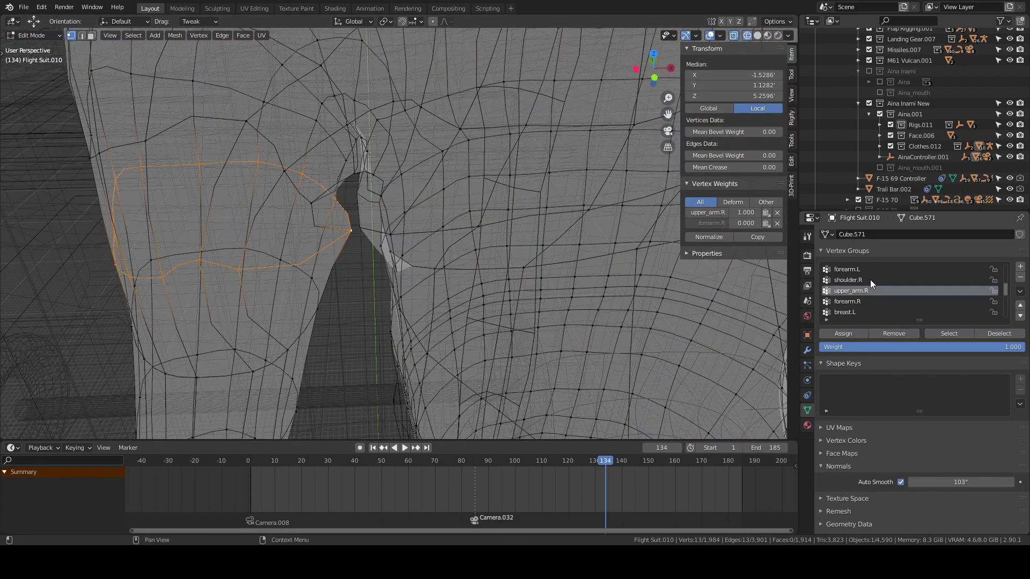
{"action": "key", "text": "alt+z"}
{"action": "key", "text": "ctrl+shift+m"}
{"action": "key", "text": "KP_Decimal"}
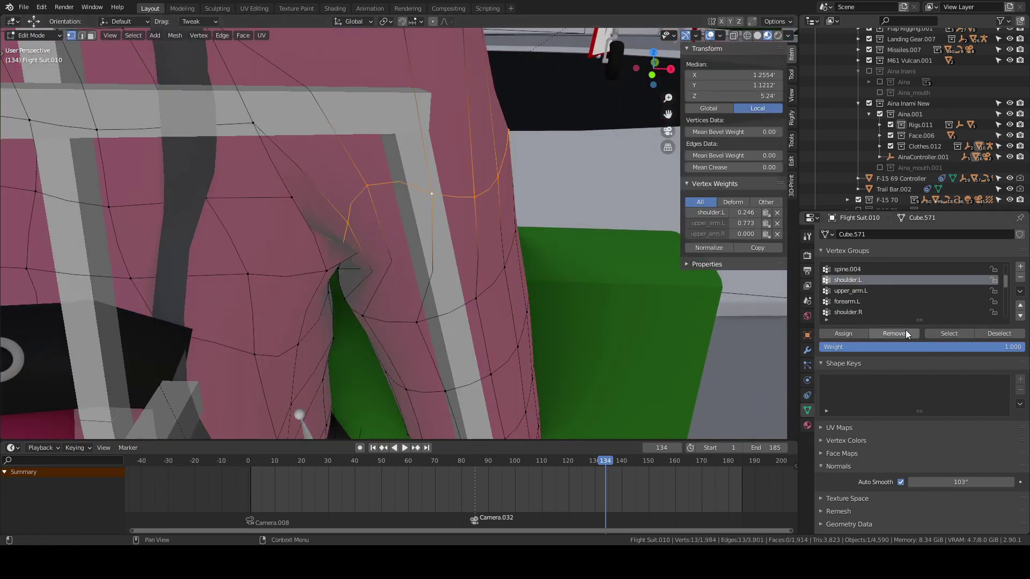
{"action": "key", "text": "Tab"}
Inspect the character's face, torso and hands and show the flight suit's modifiers
{"action": "scroll", "coordinate": [473, 262], "scroll_direction": "down", "scroll_amount": 4}
{"action": "middle_click_drag", "start_coordinate": [478, 271], "coordinate": [548, 255]}
{"action": "key", "text": "n"}
{"action": "scroll", "coordinate": [517, 219], "scroll_direction": "up", "scroll_amount": 5}
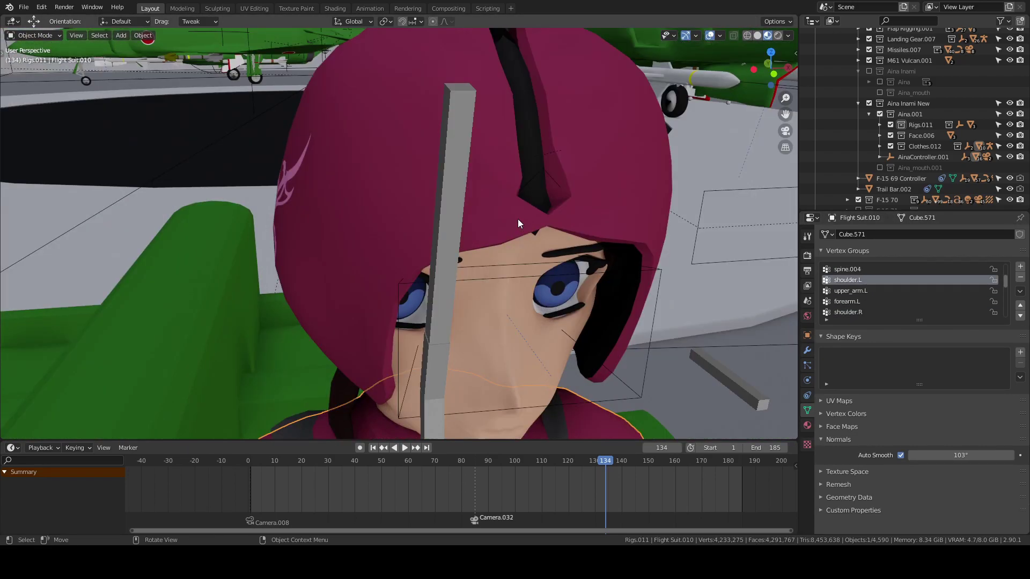
{"action": "middle_click_drag", "start_coordinate": [517, 218], "coordinate": [432, 333]}
{"action": "scroll", "coordinate": [432, 333], "scroll_direction": "up", "scroll_amount": 3}
{"action": "left_click", "coordinate": [807, 350]}
{"action": "middle_click_drag", "start_coordinate": [375, 300], "coordinate": [346, 310]}
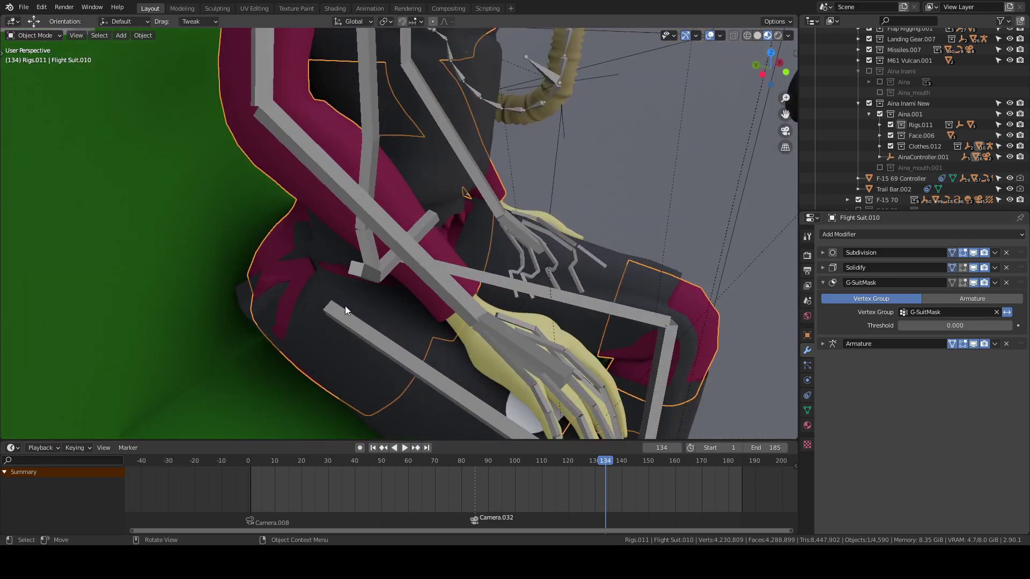
Move a G-Suit vertex along the vertical Z axis
{"action": "left_click", "coordinate": [346, 310]}
{"action": "left_click", "coordinate": [396, 284]}
{"action": "key", "text": "Tab"}
{"action": "scroll", "coordinate": [396, 283], "scroll_direction": "up", "scroll_amount": 4}
{"action": "key", "text": "alt+z"}
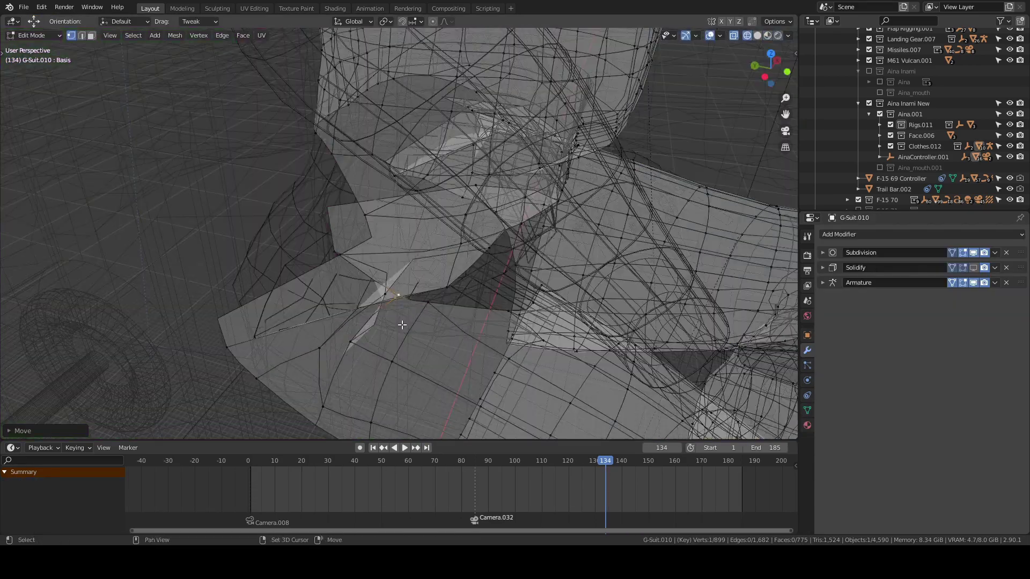
{"action": "key", "text": "g"}
{"action": "key", "text": "alt+z"}
{"action": "key", "text": "alt+z"}
{"action": "key", "text": "alt+z"}
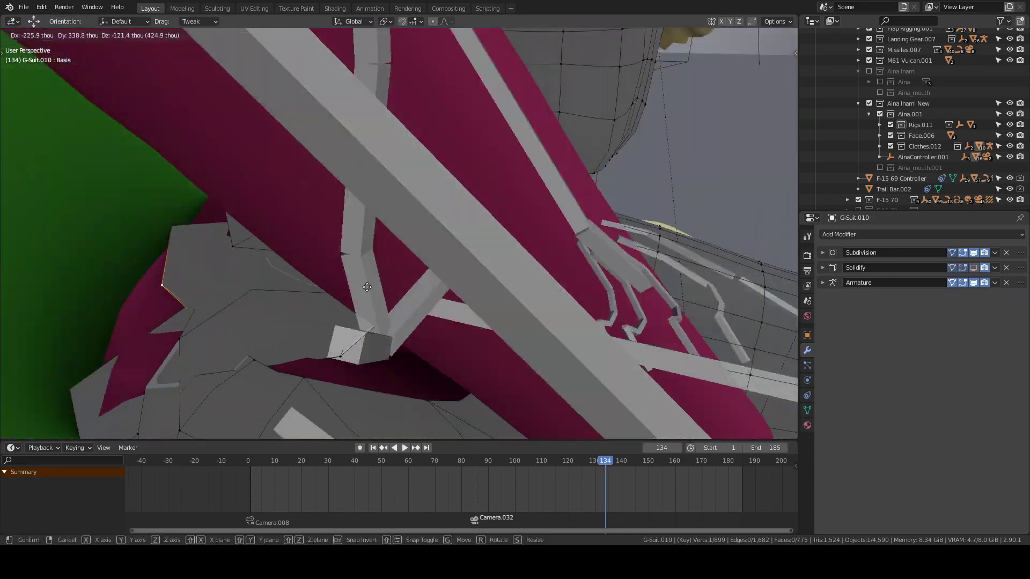
{"action": "key", "text": "z"}
{"action": "key", "text": "Escape"}
{"action": "key", "text": "Tab"}
{"action": "middle_click_drag", "start_coordinate": [531, 352], "coordinate": [479, 274]}
{"action": "scroll", "coordinate": [479, 275], "scroll_direction": "down", "scroll_amount": 4}
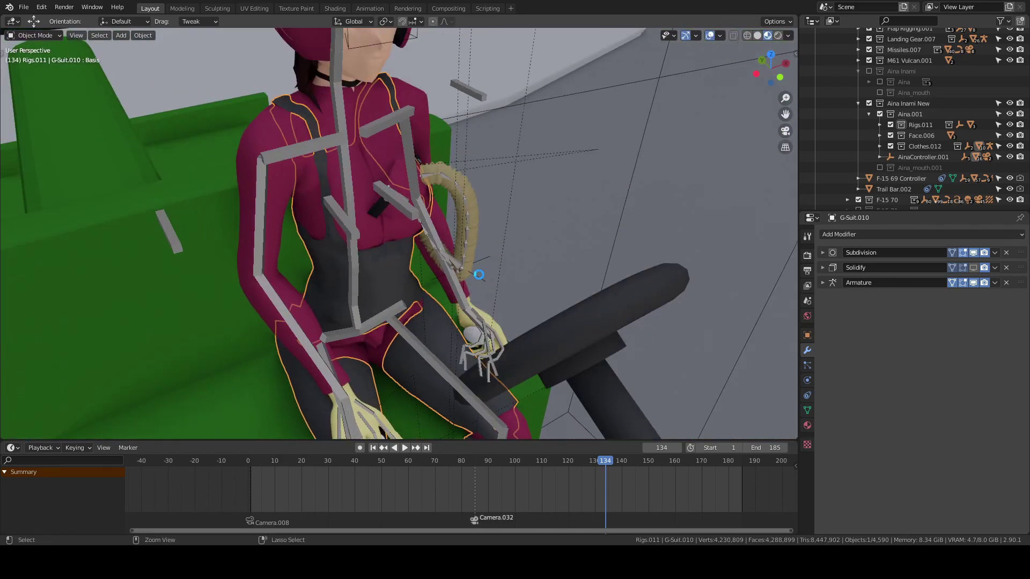
Select a vertex near the shoulder on Aina's body mesh in Edit Mode
{"action": "left_click", "coordinate": [455, 154]}
{"action": "key", "text": "Tab"}
{"action": "key", "text": "KP_Decimal"}
{"action": "left_click", "coordinate": [427, 189]}
{"action": "scroll", "coordinate": [426, 189], "scroll_direction": "up", "scroll_amount": 6}
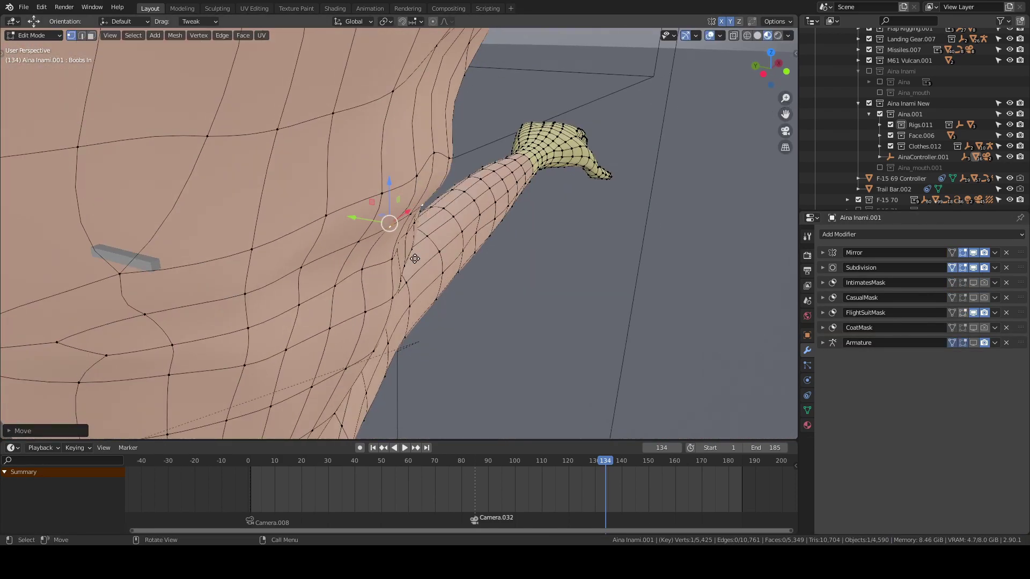
Orbit the view onto the crew character's shoulder and arm
{"action": "middle_click_drag", "start_coordinate": [386, 220], "coordinate": [354, 313]}
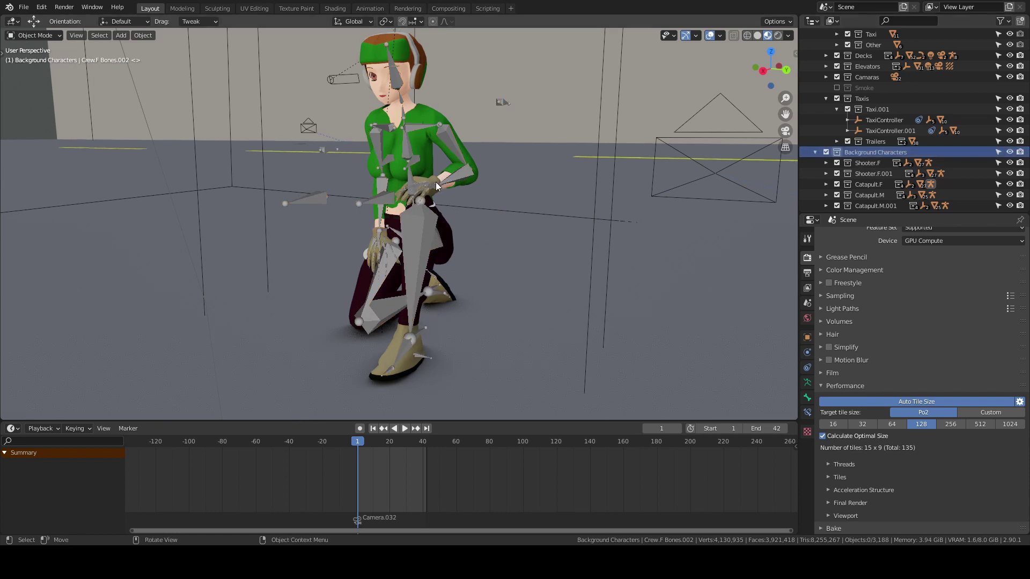
Expand the Crew.F hierarchy and frame the view on the crew character's shirt
{"action": "scroll", "coordinate": [885, 134], "scroll_direction": "down", "scroll_amount": 5}
{"action": "right_click", "coordinate": [843, 119]}
{"action": "key", "text": "Escape"}
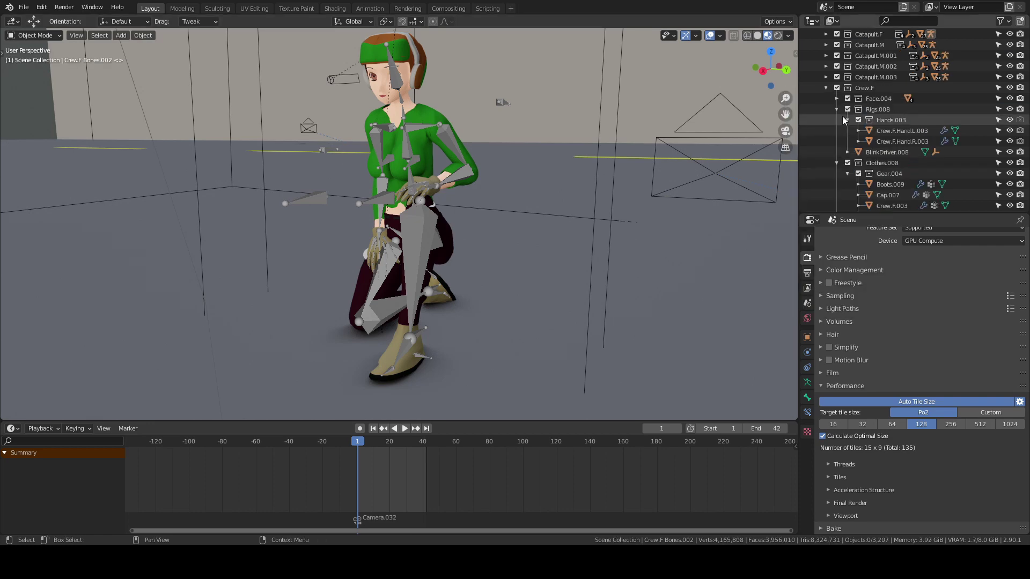
{"action": "left_click", "coordinate": [889, 206]}
{"action": "left_click", "coordinate": [847, 130]}
{"action": "key", "text": "grave"}
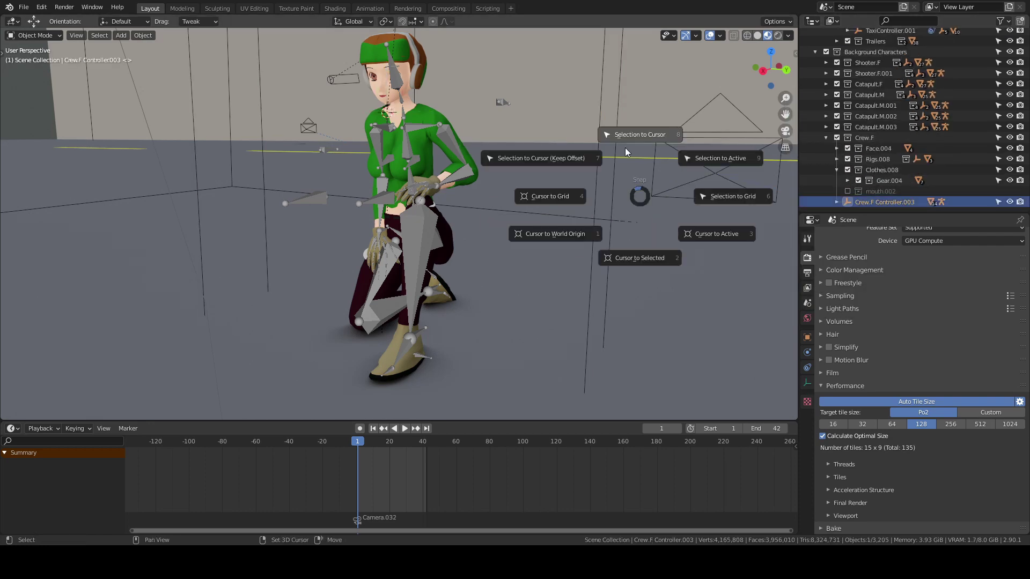
{"action": "left_click", "coordinate": [717, 233]}
Select the crew character's cap and toggle it into Edit Mode and back
{"action": "left_click", "coordinate": [430, 80]}
{"action": "key", "text": "Tab"}
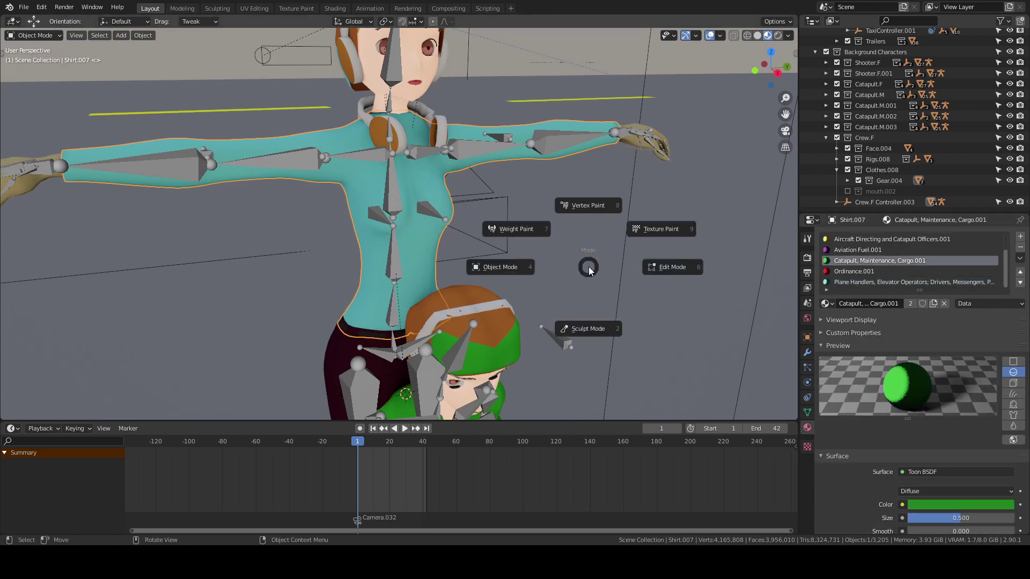
{"action": "left_click", "coordinate": [880, 260]}
{"action": "key", "text": "Tab"}
{"action": "scroll", "coordinate": [462, 216], "scroll_direction": "down", "scroll_amount": 3}
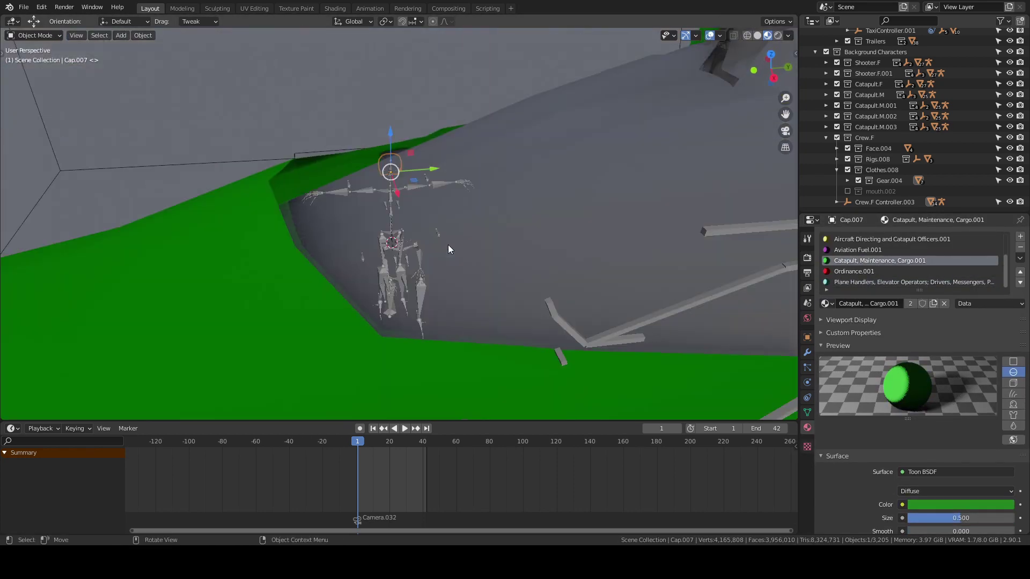
Copy the current pose of the Crew.F Bones.002 rig to the pose buffer
{"action": "left_click", "coordinate": [425, 252]}
{"action": "scroll", "coordinate": [673, 217], "scroll_direction": "up", "scroll_amount": 2}
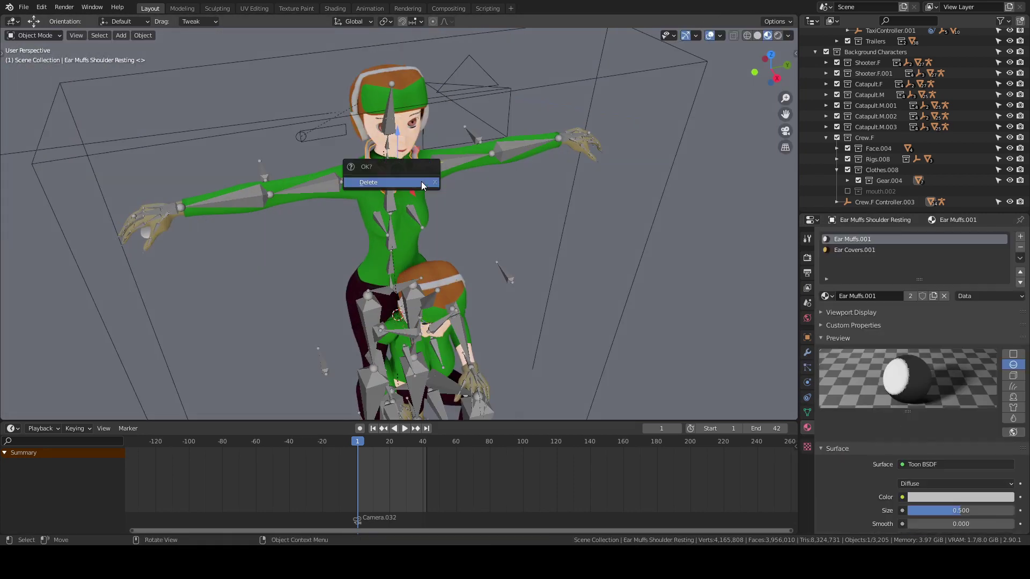
{"action": "left_click", "coordinate": [420, 182]}
{"action": "key", "text": "ctrl+c"}
{"action": "left_click", "coordinate": [432, 477]}
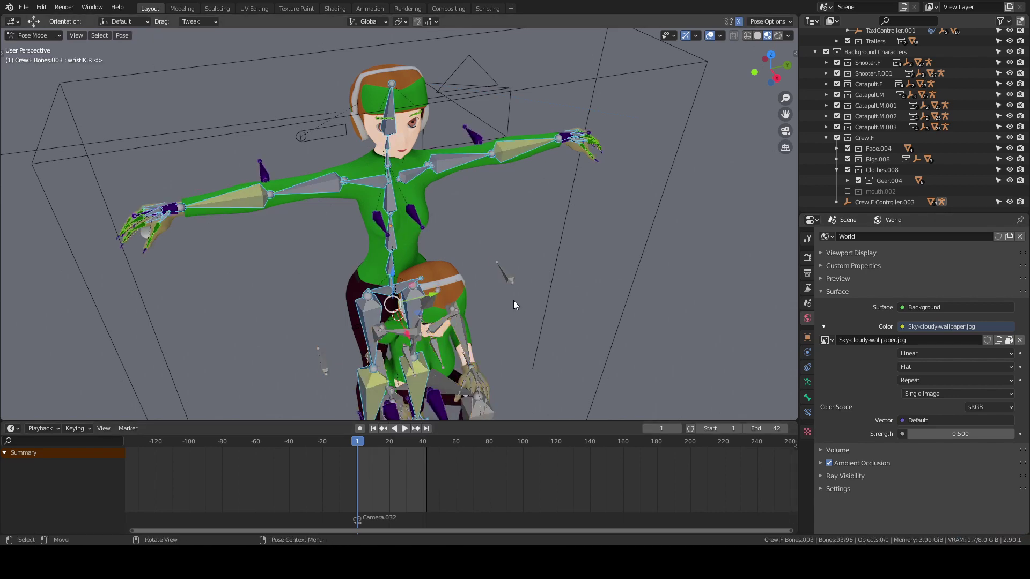
Paste the copied pose onto Crew.F Bones.003 and hide the Catapult.F character
{"action": "key", "text": "ctrl+v"}
{"action": "middle_click_drag", "start_coordinate": [513, 305], "coordinate": [471, 227]}
{"action": "left_click", "coordinate": [837, 84]}
{"action": "scroll", "coordinate": [439, 96], "scroll_direction": "down", "scroll_amount": 3}
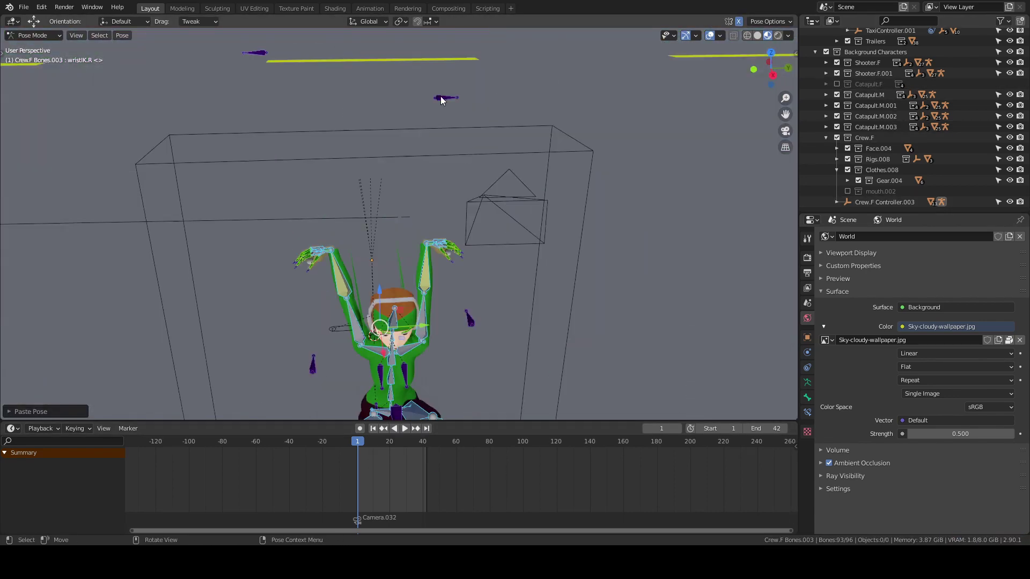
{"action": "scroll", "coordinate": [514, 134], "scroll_direction": "up", "scroll_amount": 4}
Move the left wrist control vertically along Z to its new height
{"action": "left_click", "coordinate": [477, 112]}
{"action": "key", "text": "q"}
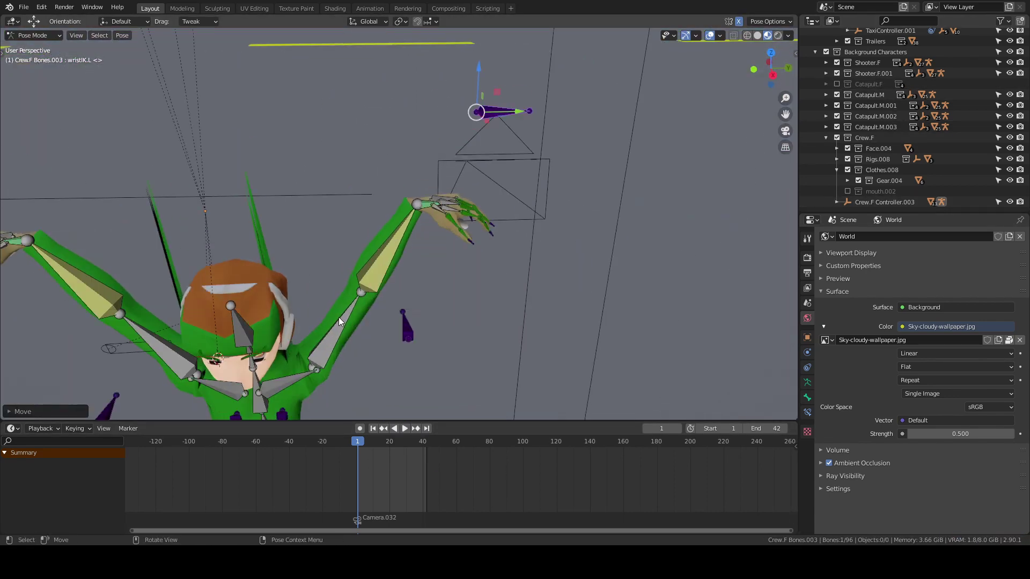
{"action": "scroll", "coordinate": [339, 317], "scroll_direction": "down", "scroll_amount": 3}
{"action": "middle_click_drag", "start_coordinate": [339, 317], "coordinate": [407, 258]}
{"action": "scroll", "coordinate": [479, 290], "scroll_direction": "up", "scroll_amount": 5}
{"action": "key", "text": "g"}
{"action": "key", "text": "z"}
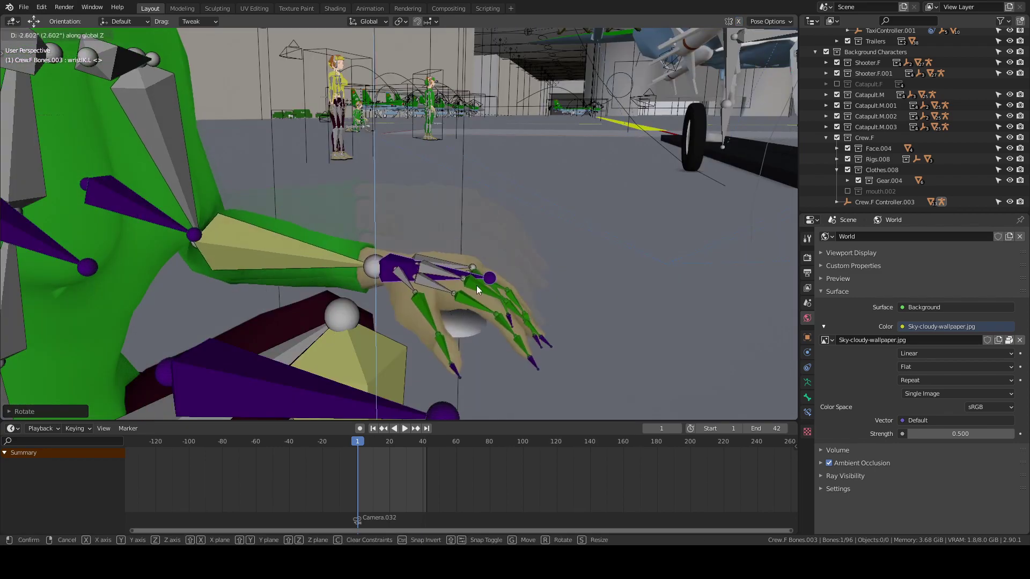
{"action": "left_click", "coordinate": [478, 290]}
{"action": "scroll", "coordinate": [217, 248], "scroll_direction": "down", "scroll_amount": 3}
Rotate and move the right wrist control to place the right hand near the knee
{"action": "left_click", "coordinate": [219, 245]}
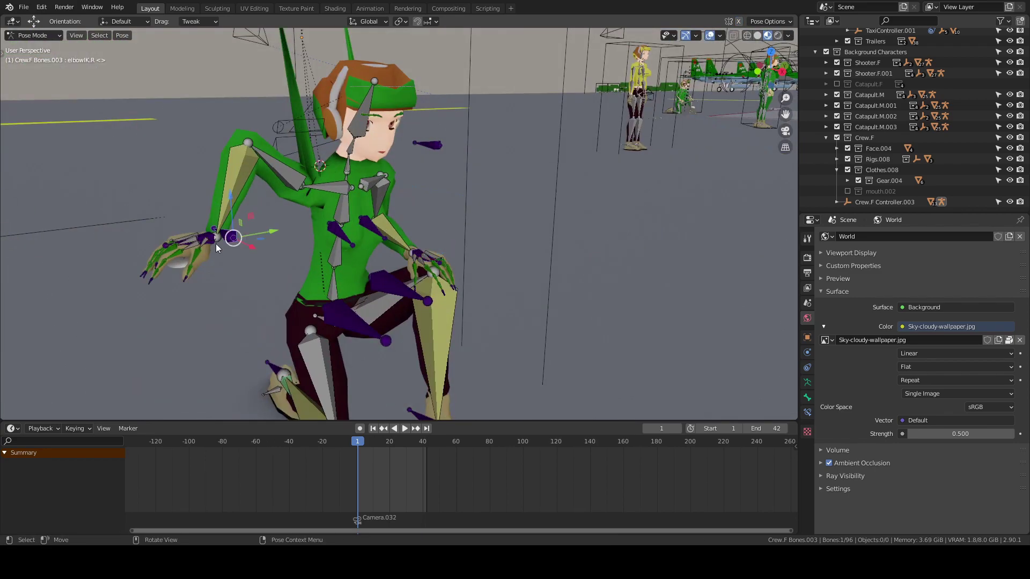
{"action": "left_click", "coordinate": [458, 372]}
{"action": "middle_click_drag", "start_coordinate": [458, 371], "coordinate": [376, 268]}
{"action": "scroll", "coordinate": [597, 297], "scroll_direction": "up", "scroll_amount": 5}
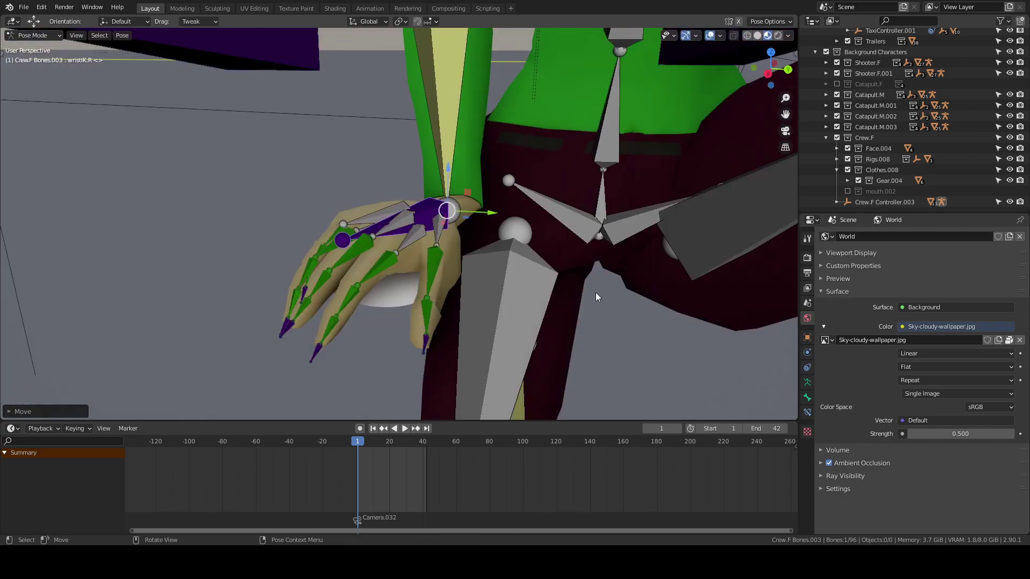
{"action": "key", "text": "r"}
{"action": "left_click", "coordinate": [590, 301]}
{"action": "middle_click_drag", "start_coordinate": [589, 301], "coordinate": [423, 288]}
{"action": "scroll", "coordinate": [554, 208], "scroll_direction": "up", "scroll_amount": 4}
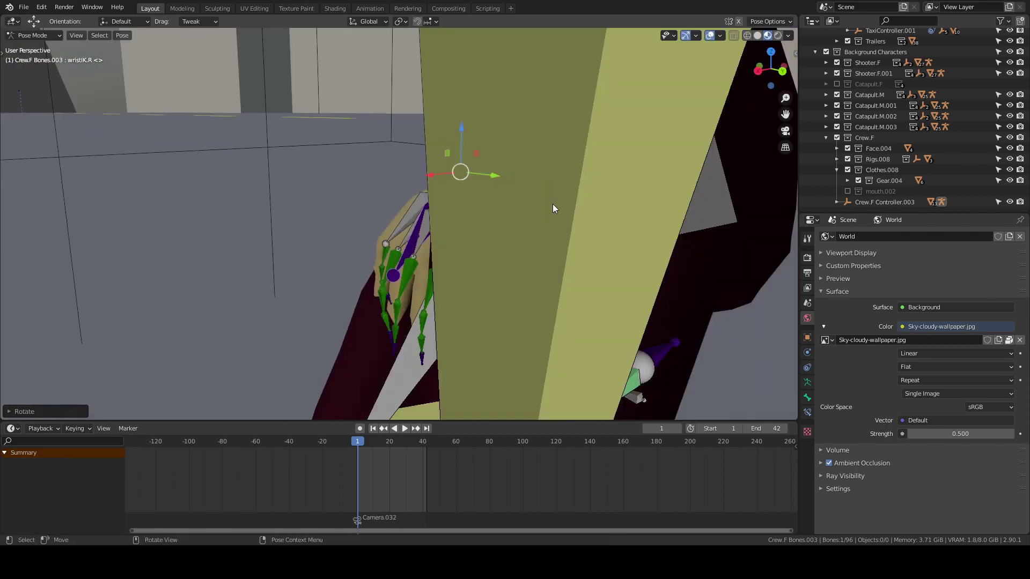
{"action": "key", "text": "g"}
{"action": "left_click", "coordinate": [535, 224]}
{"action": "middle_click_drag", "start_coordinate": [535, 223], "coordinate": [429, 242]}
{"action": "scroll", "coordinate": [423, 232], "scroll_direction": "down", "scroll_amount": 3}
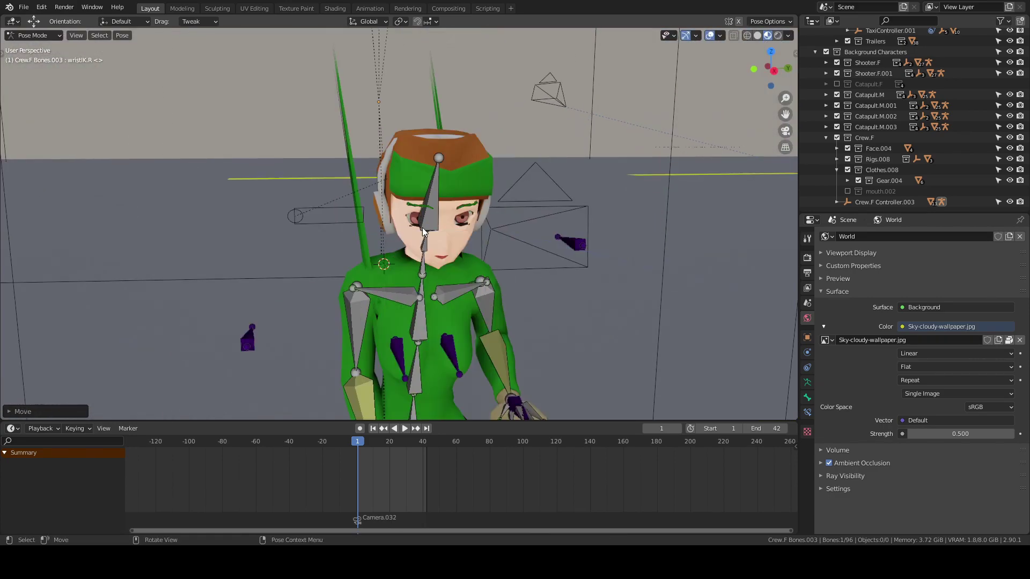
Put the crew character's shirt in Edit Mode and view its transform and constraint settings
{"action": "key", "text": "ctrl+Tab"}
{"action": "left_click", "coordinate": [365, 256]}
{"action": "mouse_move", "coordinate": [400, 188]}
{"action": "middle_mouse_down"}
{"action": "mouse_move", "coordinate": [407, 225]}
{"action": "mouse_move", "coordinate": [483, 203]}
{"action": "middle_mouse_up"}
{"action": "key", "text": "Tab"}
{"action": "key", "text": "n"}
{"action": "left_click", "coordinate": [807, 397]}
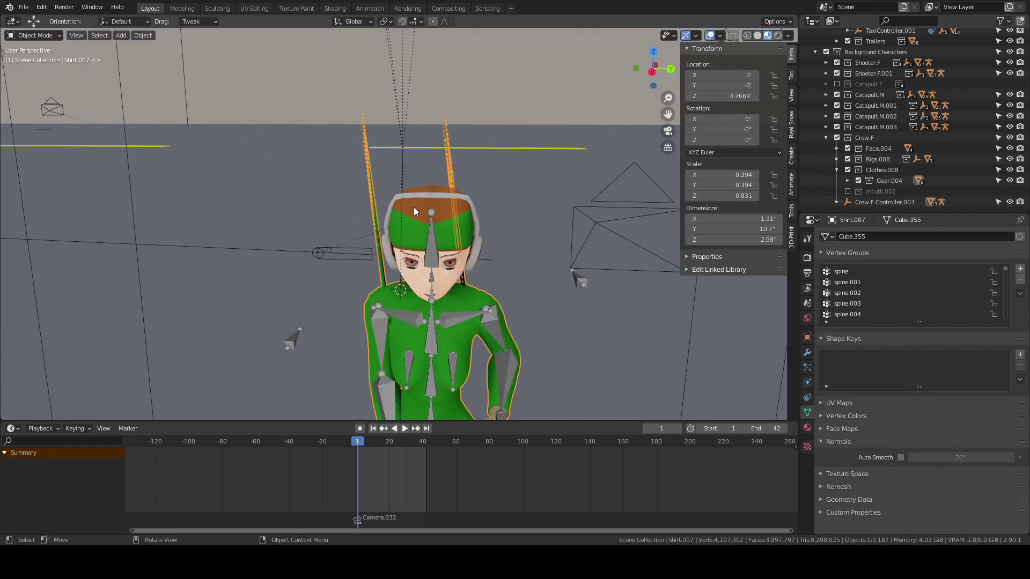
Weight paint the shirt's chest with the breast.L vertex group selected
{"action": "left_click", "coordinate": [807, 352]}
{"action": "mouse_move", "coordinate": [408, 225]}
{"action": "middle_mouse_down"}
{"action": "mouse_move", "coordinate": [433, 243]}
{"action": "mouse_move", "coordinate": [488, 212]}
{"action": "middle_mouse_up"}
{"action": "scroll", "coordinate": [434, 243], "scroll_direction": "up", "scroll_amount": 3}
{"action": "scroll", "coordinate": [488, 212], "scroll_direction": "down", "scroll_amount": 3}
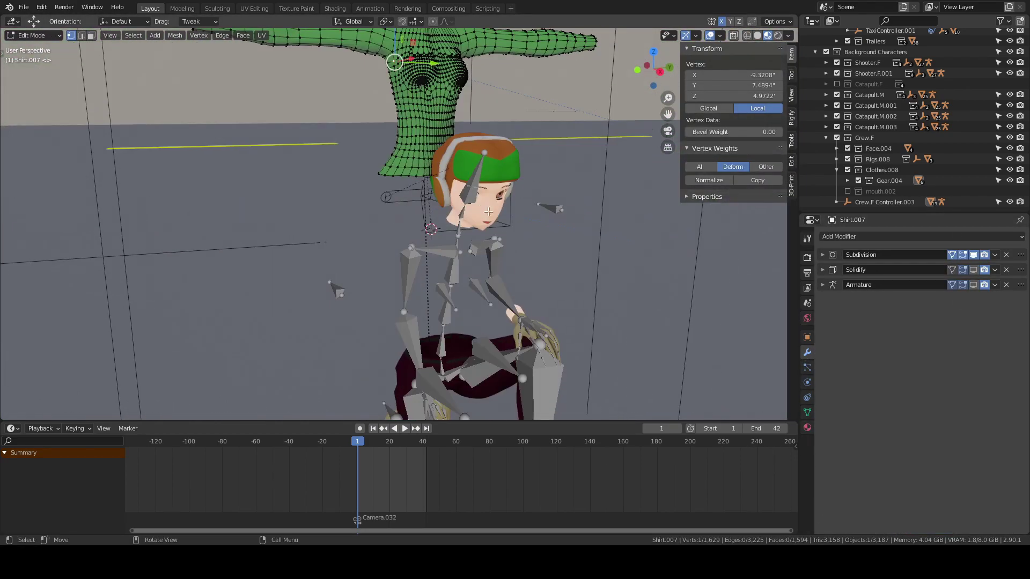
{"action": "key", "text": "Tab"}
{"action": "key", "text": "ctrl+Tab"}
{"action": "mouse_move", "coordinate": [422, 147]}
{"action": "middle_mouse_down"}
{"action": "mouse_move", "coordinate": [485, 264]}
{"action": "mouse_move", "coordinate": [369, 170]}
{"action": "middle_mouse_up"}
{"action": "scroll", "coordinate": [485, 263], "scroll_direction": "up", "scroll_amount": 5}
{"action": "key", "text": "Tab"}
{"action": "key", "text": "Tab"}
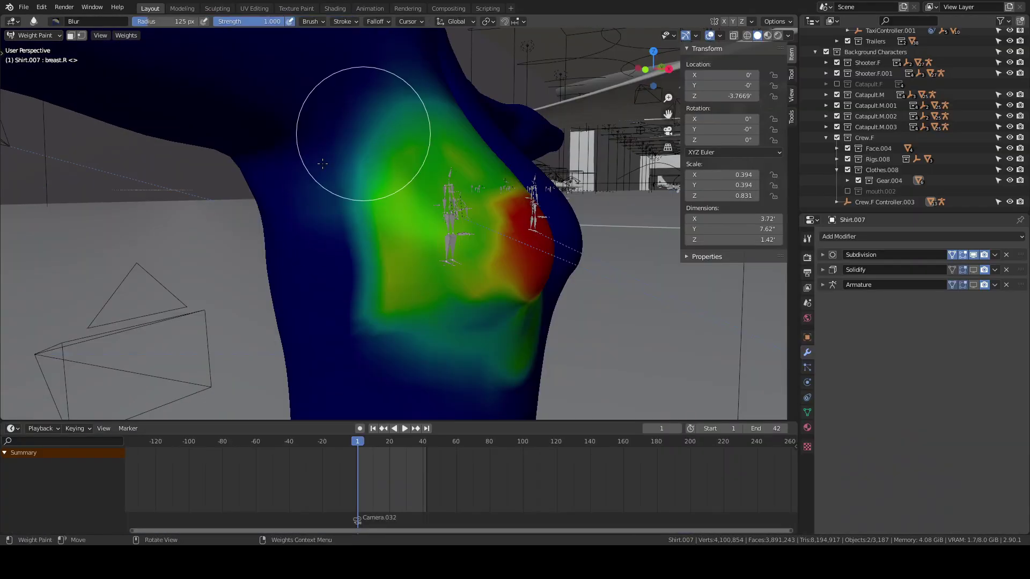
{"action": "mouse_move", "coordinate": [356, 115]}
{"action": "middle_mouse_down"}
{"action": "mouse_move", "coordinate": [474, 327]}
{"action": "mouse_move", "coordinate": [341, 203]}
{"action": "mouse_move", "coordinate": [374, 242]}
{"action": "mouse_move", "coordinate": [391, 150]}
{"action": "mouse_move", "coordinate": [403, 261]}
{"action": "mouse_move", "coordinate": [448, 242]}
{"action": "middle_mouse_up"}
{"action": "left_click", "coordinate": [402, 261], "text": "ctrl"}
Turn off In Front in the rig's armature settings so bones stop drawing over the mesh
{"action": "key", "text": "ctrl+Tab"}
{"action": "left_click", "coordinate": [382, 195]}
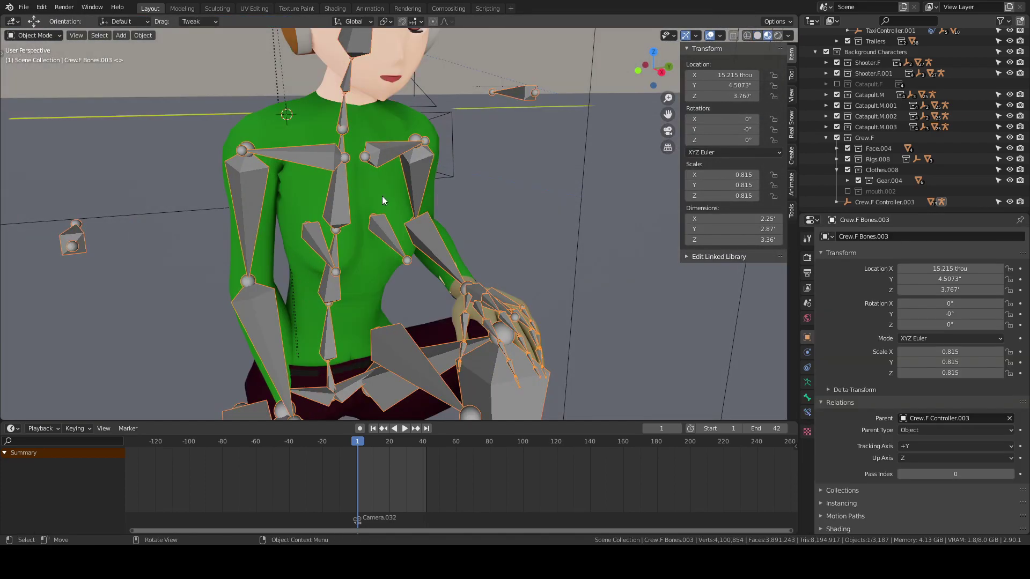
{"action": "mouse_move", "coordinate": [382, 196]}
{"action": "middle_mouse_down"}
{"action": "mouse_move", "coordinate": [333, 265]}
{"action": "mouse_move", "coordinate": [375, 241]}
{"action": "middle_mouse_up"}
{"action": "left_click", "coordinate": [807, 382]}
{"action": "scroll", "coordinate": [919, 498], "scroll_direction": "down", "scroll_amount": 3}
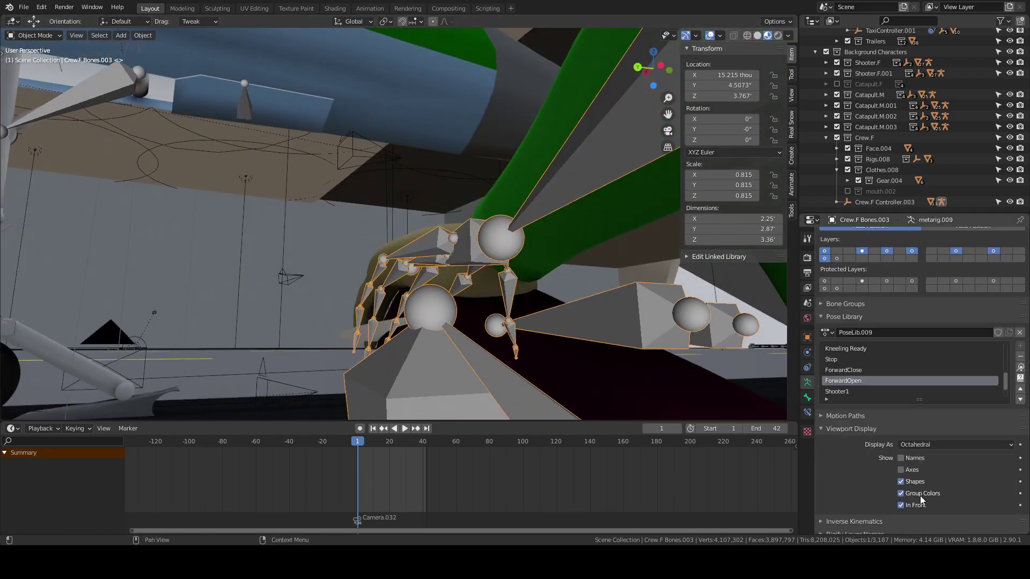
{"action": "left_click", "coordinate": [901, 505]}
Rotate and move wristIK.R in Pose Mode so the right hand rests on the thigh
{"action": "mouse_move", "coordinate": [524, 294]}
{"action": "middle_mouse_down"}
{"action": "mouse_move", "coordinate": [376, 241]}
{"action": "mouse_move", "coordinate": [318, 265]}
{"action": "mouse_move", "coordinate": [327, 258]}
{"action": "mouse_move", "coordinate": [332, 267]}
{"action": "mouse_move", "coordinate": [314, 291]}
{"action": "mouse_move", "coordinate": [365, 194]}
{"action": "middle_mouse_up"}
{"action": "key", "text": "ctrl+Tab"}
{"action": "left_click", "coordinate": [383, 162]}
{"action": "key", "text": "r"}
{"action": "left_click", "coordinate": [333, 267]}
{"action": "left_click", "coordinate": [314, 290]}
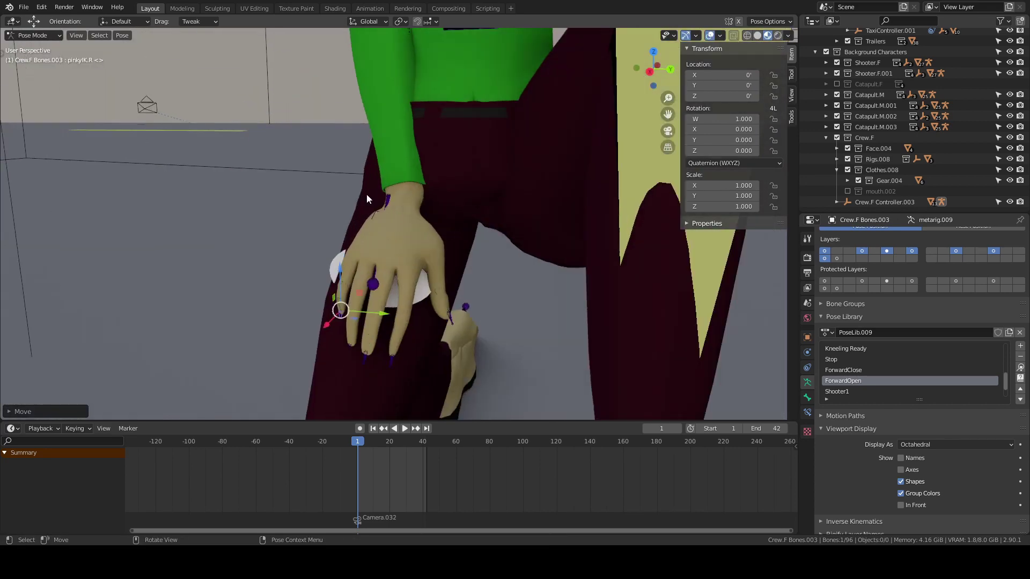
{"action": "left_click", "coordinate": [366, 194]}
{"action": "key", "text": "g"}
{"action": "left_click", "coordinate": [533, 265]}
{"action": "middle_click_drag", "start_coordinate": [534, 266], "coordinate": [421, 256]}
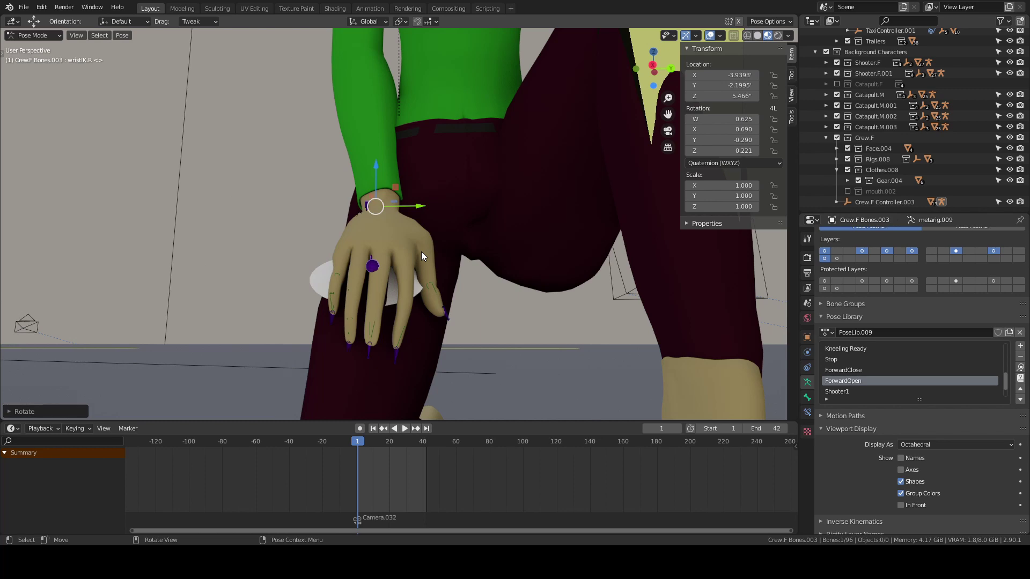
{"action": "key", "text": "ctrl+Tab"}
{"action": "scroll", "coordinate": [420, 252], "scroll_direction": "down", "scroll_amount": 5}
{"action": "middle_click_drag", "start_coordinate": [395, 282], "coordinate": [483, 268]}
Delete the unwanted new collection and make Crew.F the active collection
{"action": "right_click", "coordinate": [862, 86]}
{"action": "left_click", "coordinate": [863, 88]}
{"action": "left_click", "coordinate": [870, 139]}
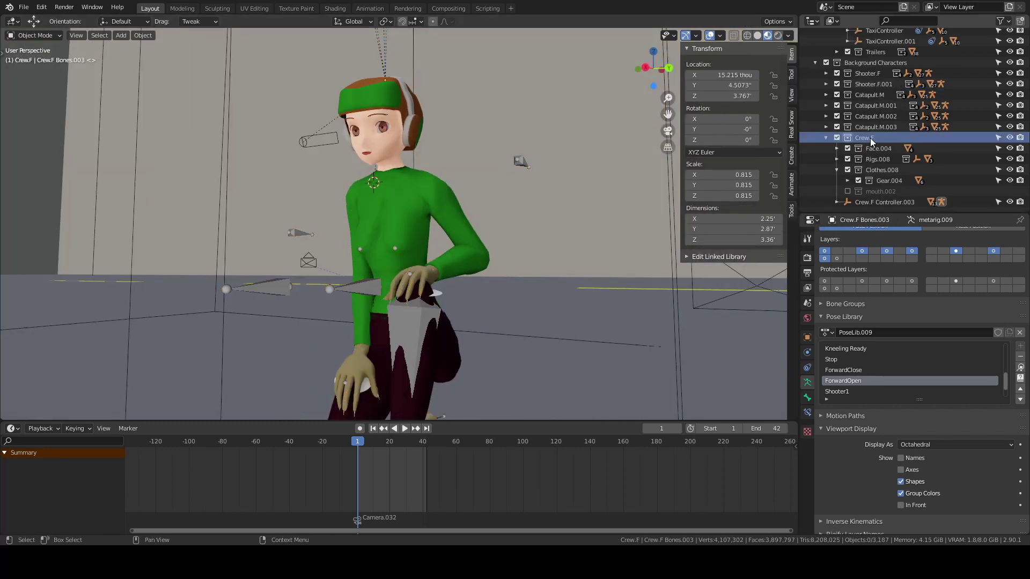
{"action": "scroll", "coordinate": [875, 162], "scroll_direction": "up", "scroll_amount": 3}
{"action": "middle_click_drag", "start_coordinate": [425, 196], "coordinate": [419, 224]}
{"action": "key", "text": "q"}
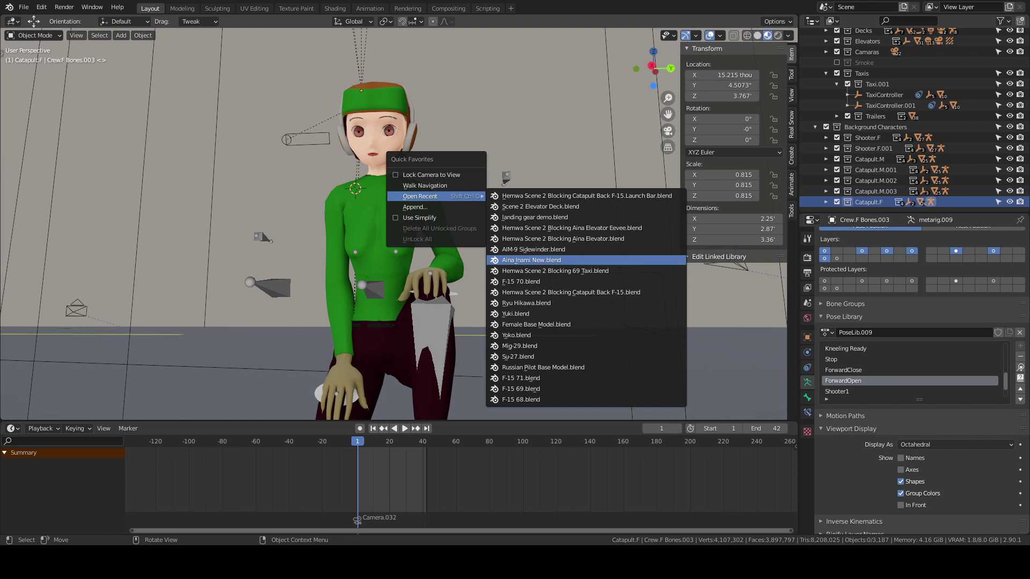
Open Aina Inami New.blend and put the G-Suit into Weight Paint mode
{"action": "left_click", "coordinate": [590, 260]}
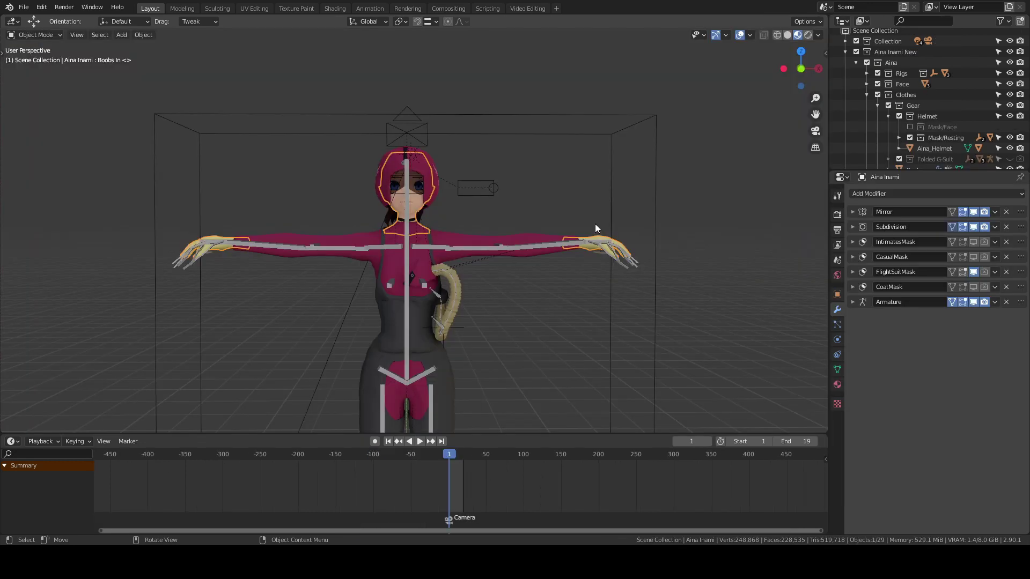
{"action": "left_click", "coordinate": [478, 281]}
{"action": "key", "text": "ctrl+Tab"}
Move the heelIK.R control to raise the right leg and test the suit's deformation
{"action": "left_click", "coordinate": [479, 408]}
{"action": "left_click", "coordinate": [502, 312]}
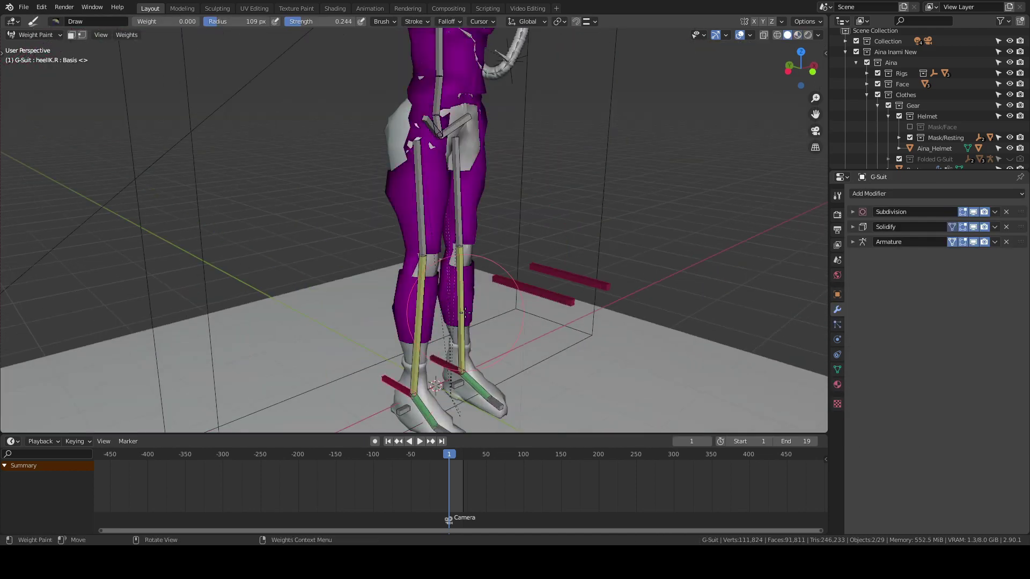
{"action": "scroll", "coordinate": [462, 312], "scroll_direction": "down", "scroll_amount": 4}
{"action": "key", "text": "g"}
{"action": "key", "text": "ctrl+Tab"}
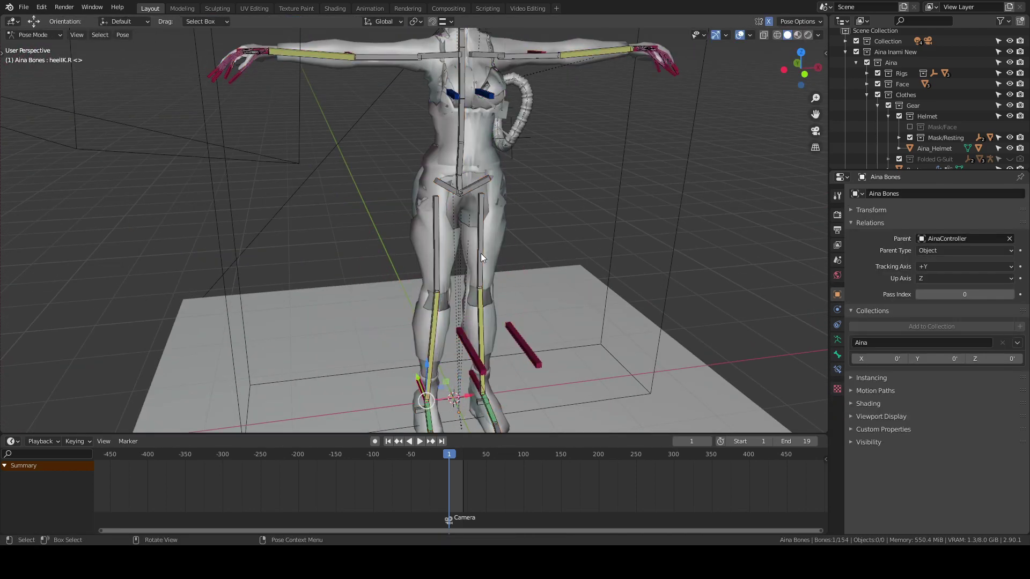
{"action": "key", "text": "ctrl+z"}
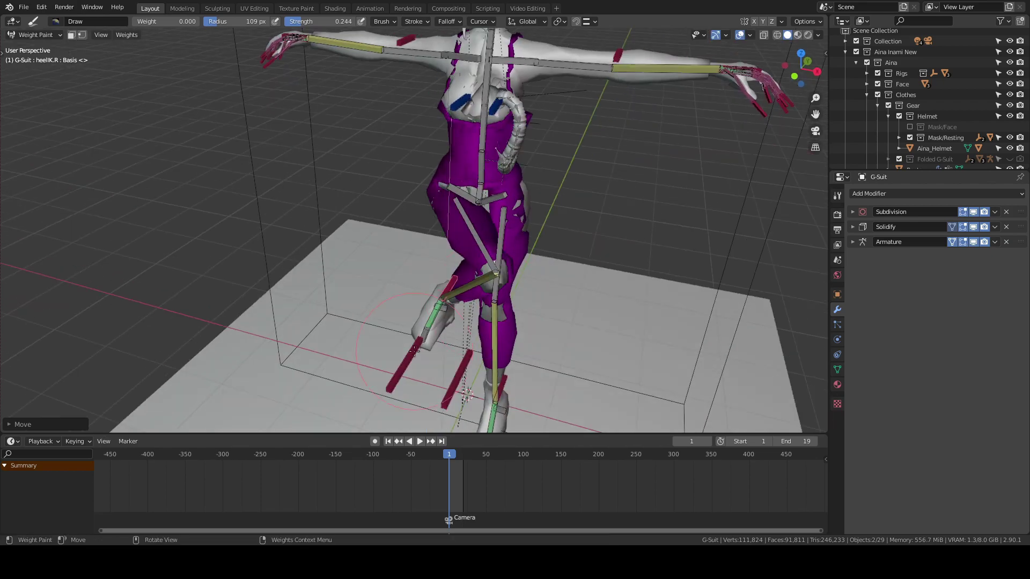
{"action": "left_click", "coordinate": [439, 334]}
{"action": "scroll", "coordinate": [463, 317], "scroll_direction": "up", "scroll_amount": 5}
In Edit Mode, select a hip vertex and raise its pelvis.L weight to 1.000
{"action": "key", "text": "Tab"}
{"action": "key", "text": "n"}
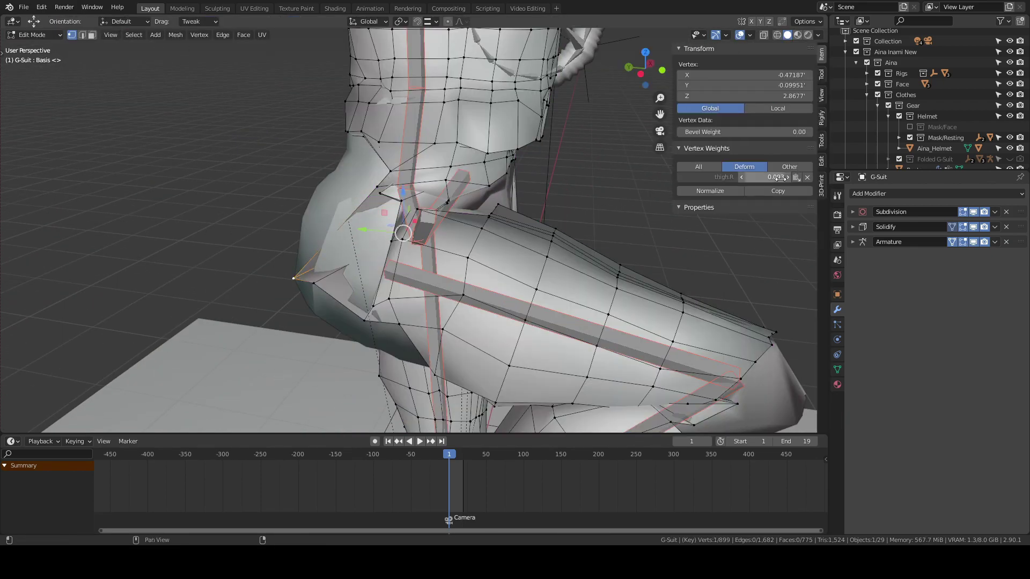
{"action": "mouse_move", "coordinate": [538, 192]}
{"action": "middle_mouse_down"}
{"action": "mouse_move", "coordinate": [385, 104]}
{"action": "mouse_move", "coordinate": [483, 161]}
{"action": "middle_mouse_up"}
{"action": "left_click", "coordinate": [385, 104]}
{"action": "key", "text": "shift+z"}
{"action": "left_click_drag", "start_coordinate": [767, 188], "coordinate": [804, 188]}
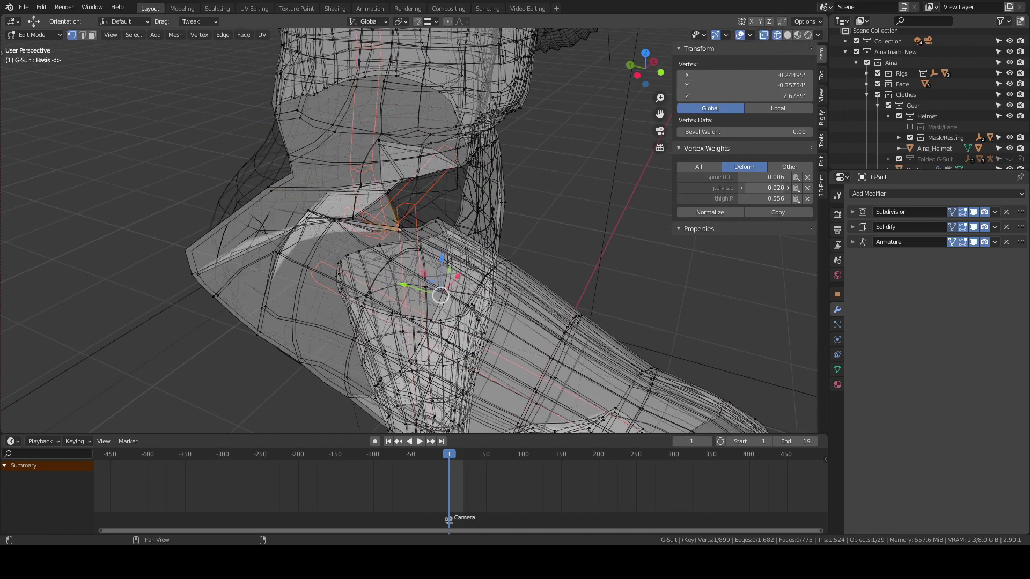
Delete the stray thigh.R and pelvis.L weights from another hip vertex
{"action": "middle_click_drag", "start_coordinate": [482, 241], "coordinate": [530, 214]}
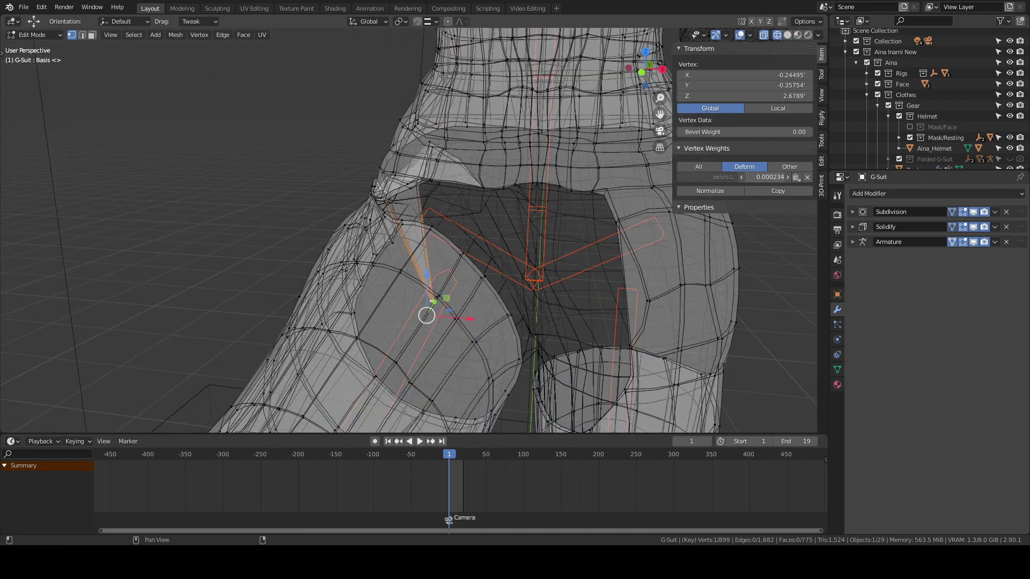
{"action": "left_click", "coordinate": [530, 215]}
{"action": "left_click", "coordinate": [807, 188]}
{"action": "key", "text": "shift+z"}
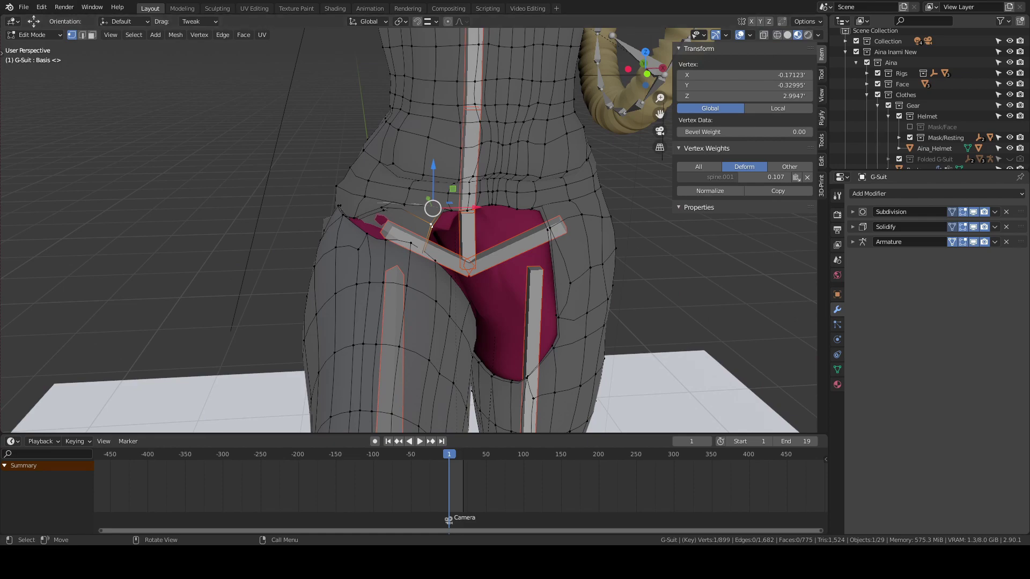
{"action": "key", "text": "shift+z"}
{"action": "middle_click_drag", "start_coordinate": [429, 375], "coordinate": [446, 409]}
{"action": "left_click", "coordinate": [807, 177]}
Review the suit's vertex groups and shape keys, then return to its modifier stack
{"action": "middle_click_drag", "start_coordinate": [429, 279], "coordinate": [456, 253]}
{"action": "left_click", "coordinate": [837, 370]}
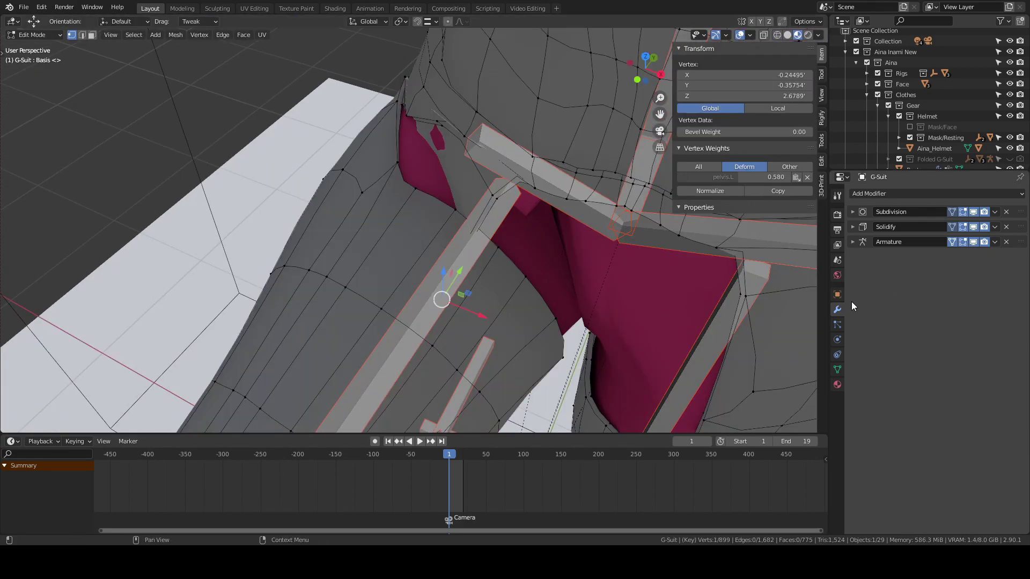
{"action": "key", "text": "shift+z"}
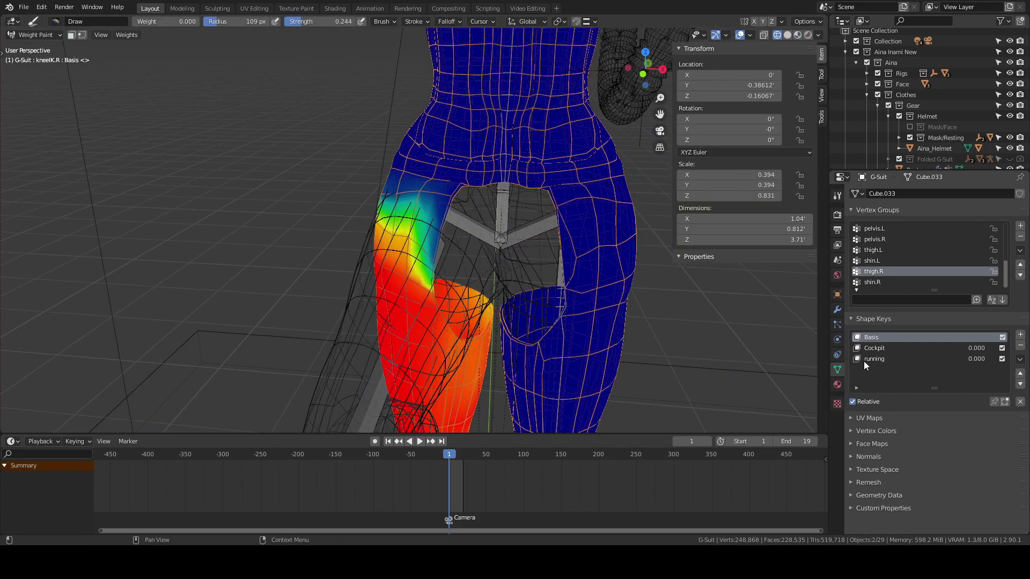
{"action": "left_click", "coordinate": [837, 309]}
{"action": "middle_click_drag", "start_coordinate": [536, 268], "coordinate": [467, 235]}
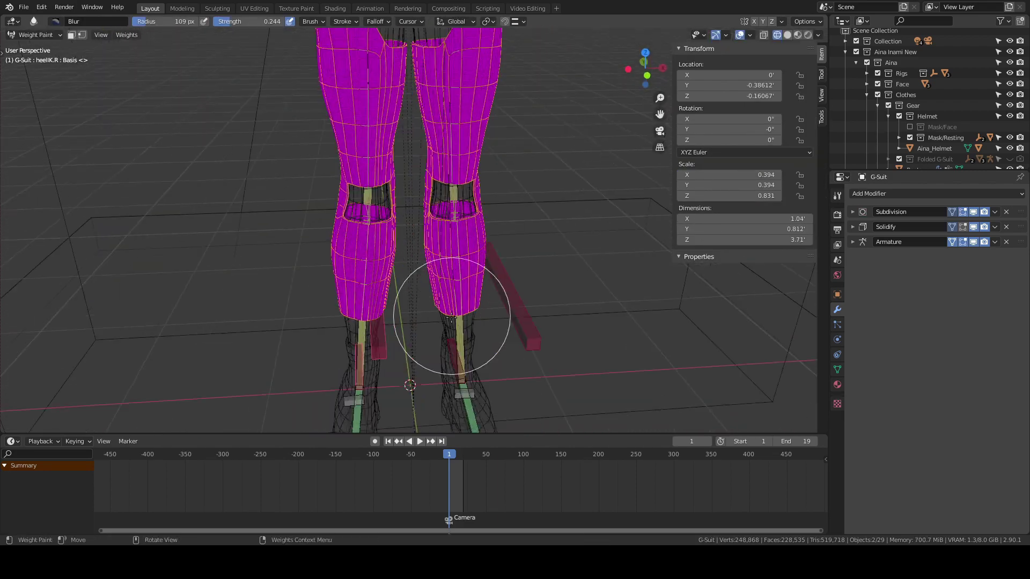
Orbit out to show both legs and confirm the raised-knee bend test
{"action": "middle_click_drag", "start_coordinate": [513, 164], "coordinate": [484, 377]}
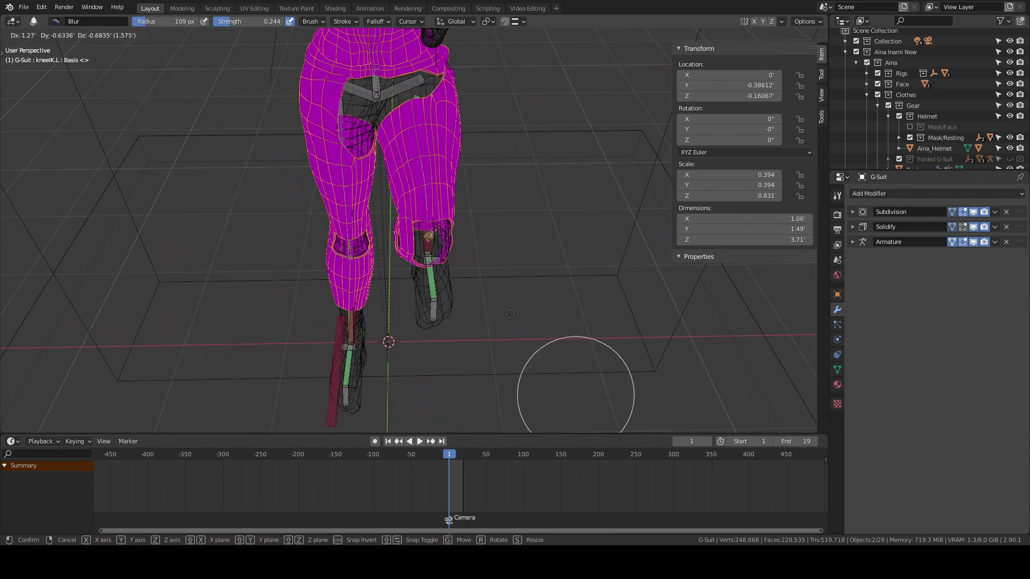
{"action": "left_click", "coordinate": [529, 151]}
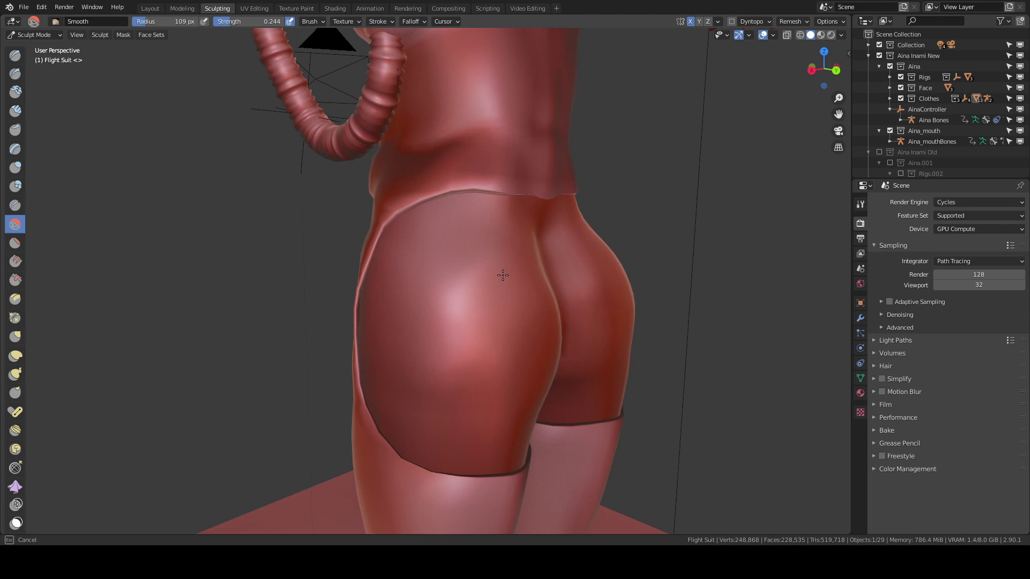
Reshape the Flight Suit's seat from a rear view using the Inflate and Grab brushes
{"action": "middle_click_drag", "start_coordinate": [502, 275], "coordinate": [534, 405]}
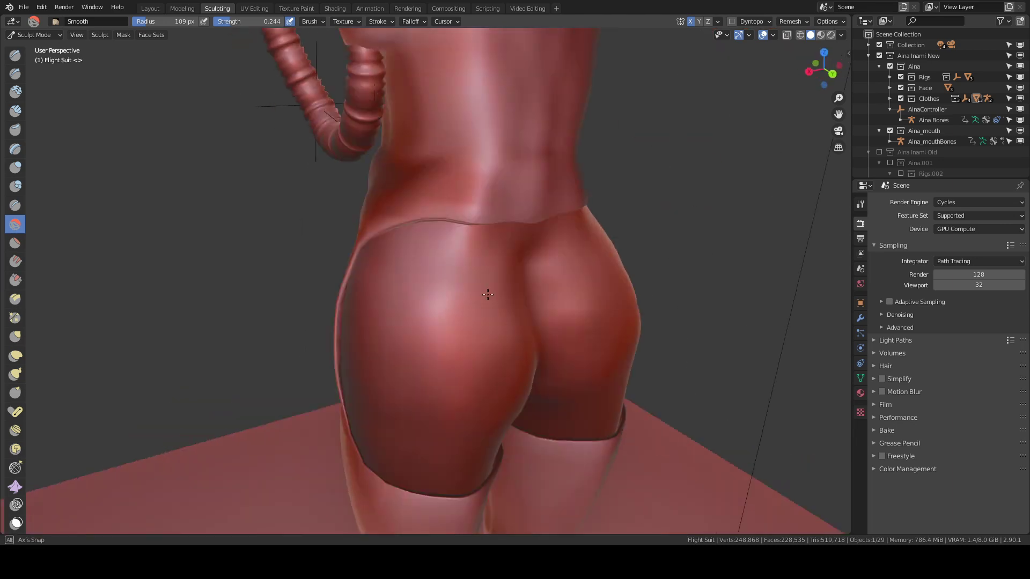
{"action": "key", "text": "i"}
{"action": "mouse_move", "coordinate": [436, 387]}
{"action": "middle_mouse_down"}
{"action": "mouse_move", "coordinate": [517, 253]}
{"action": "mouse_move", "coordinate": [459, 338]}
{"action": "mouse_move", "coordinate": [482, 368]}
{"action": "mouse_move", "coordinate": [412, 287]}
{"action": "middle_mouse_up"}
{"action": "key", "text": "g"}
{"action": "mouse_move", "coordinate": [472, 322]}
{"action": "middle_mouse_down"}
{"action": "mouse_move", "coordinate": [475, 311]}
{"action": "mouse_move", "coordinate": [471, 349]}
{"action": "mouse_move", "coordinate": [462, 333]}
{"action": "mouse_move", "coordinate": [376, 354]}
{"action": "middle_mouse_up"}
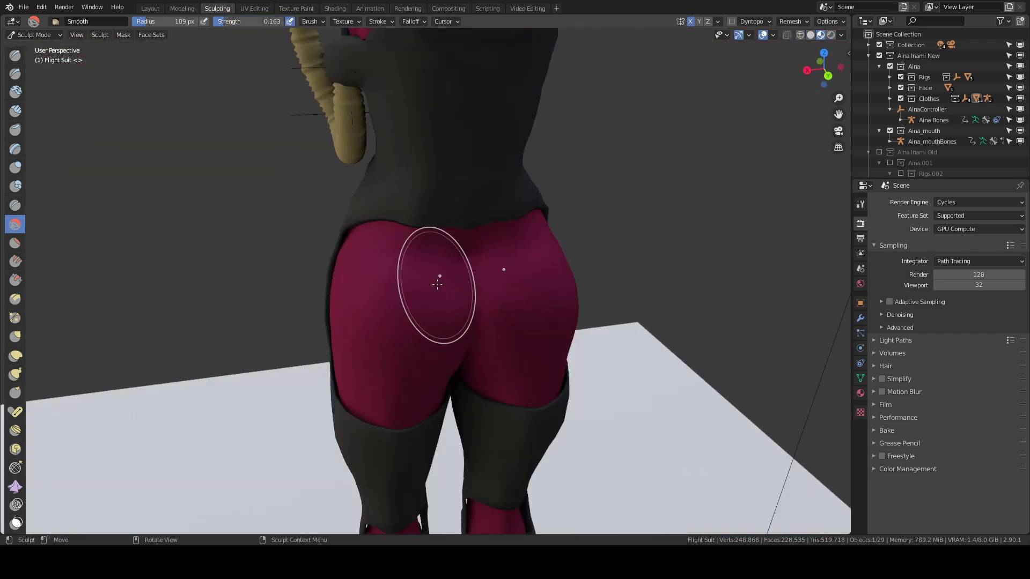
Refine the seat shape with more Grab brush strokes from several rear angles
{"action": "middle_click_drag", "start_coordinate": [443, 308], "coordinate": [280, 31]}
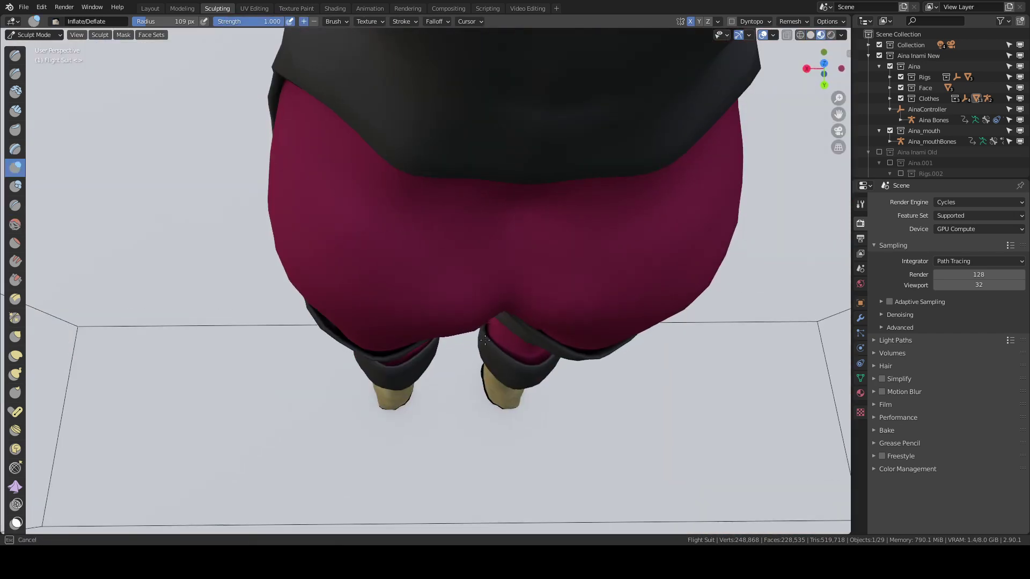
{"action": "middle_click_drag", "start_coordinate": [484, 340], "coordinate": [449, 345]}
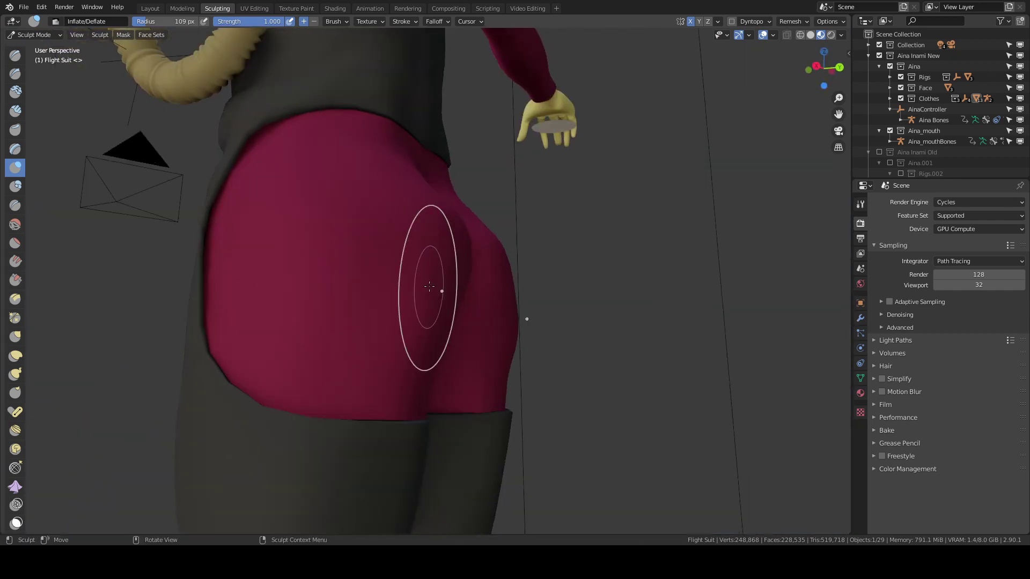
{"action": "key", "text": "g"}
{"action": "mouse_move", "coordinate": [387, 294]}
{"action": "middle_mouse_down"}
{"action": "mouse_move", "coordinate": [356, 322]}
{"action": "mouse_move", "coordinate": [453, 346]}
{"action": "mouse_move", "coordinate": [593, 427]}
{"action": "mouse_move", "coordinate": [432, 256]}
{"action": "middle_mouse_up"}
{"action": "key", "text": "g"}
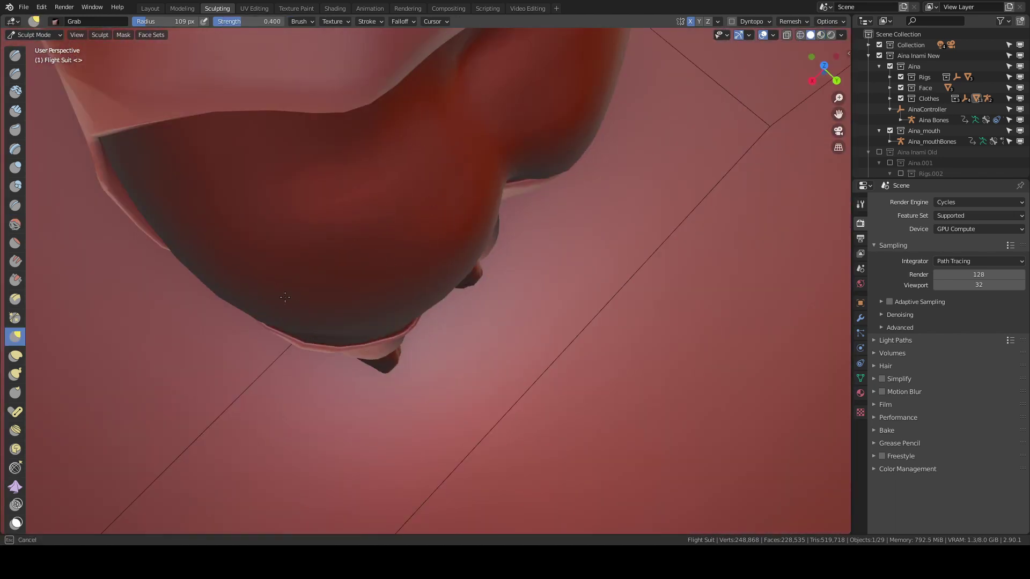
{"action": "mouse_move", "coordinate": [285, 297]}
{"action": "middle_mouse_down"}
{"action": "mouse_move", "coordinate": [403, 220]}
{"action": "mouse_move", "coordinate": [375, 242]}
{"action": "mouse_move", "coordinate": [440, 272]}
{"action": "middle_mouse_up"}
{"action": "scroll", "coordinate": [375, 241], "scroll_direction": "down", "scroll_amount": 3}
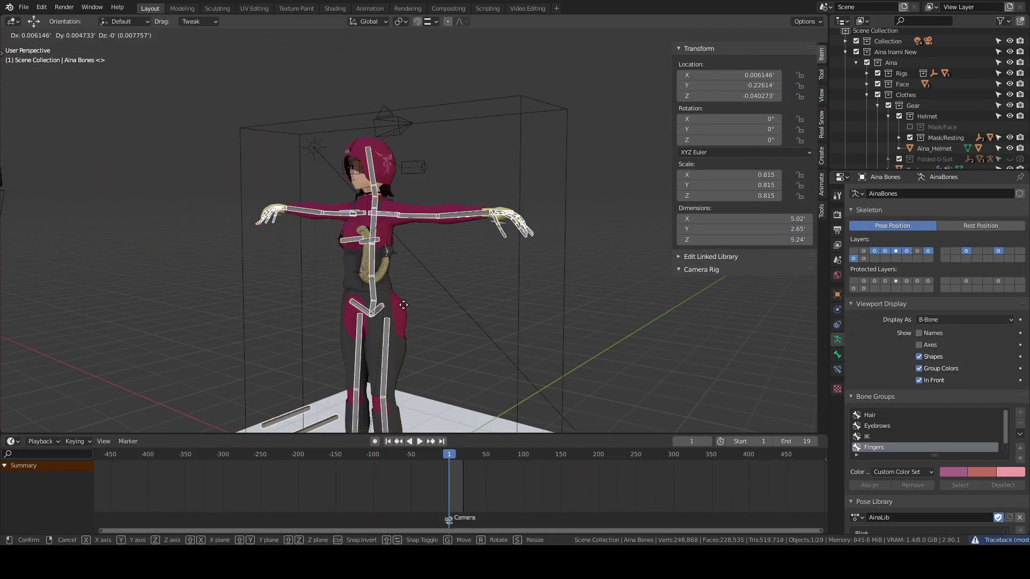
Save Aina Inami New and load the recent hangar scene with the Catapult.F crew character
{"action": "key", "text": "Escape"}
{"action": "key", "text": "ctrl+s"}
{"action": "key", "text": "q"}
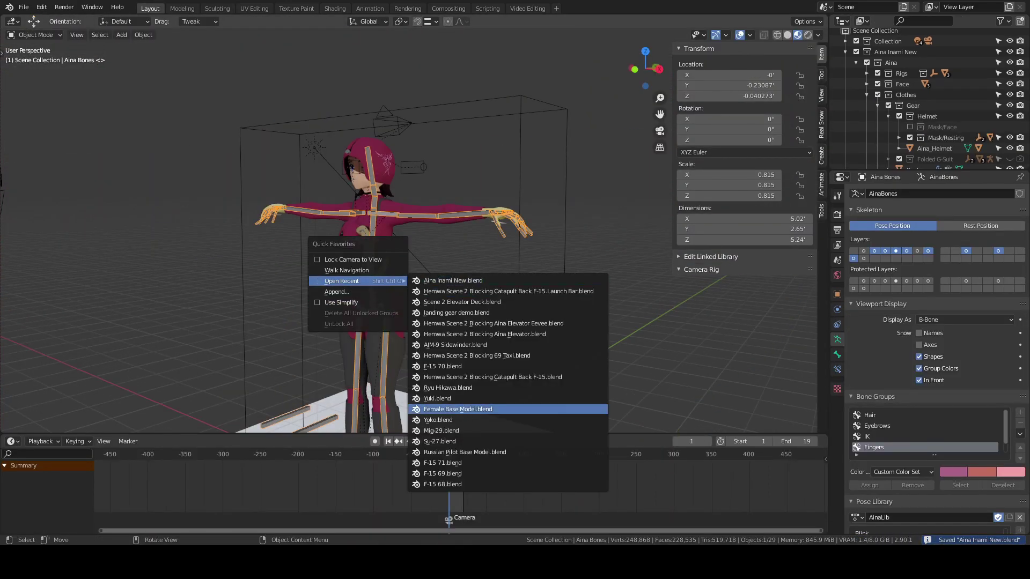
{"action": "left_click", "coordinate": [458, 410]}
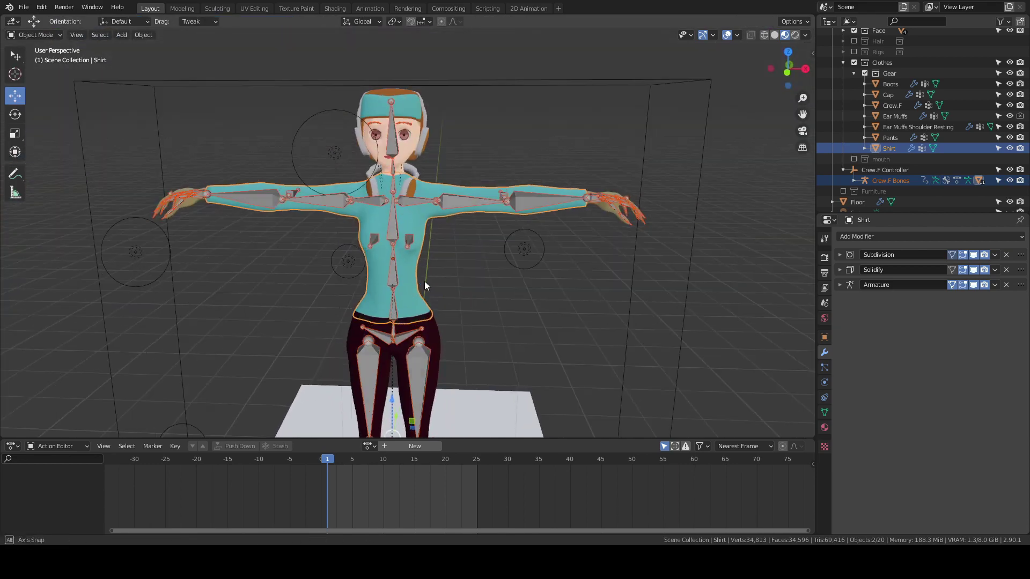
{"action": "right_click", "coordinate": [424, 281]}
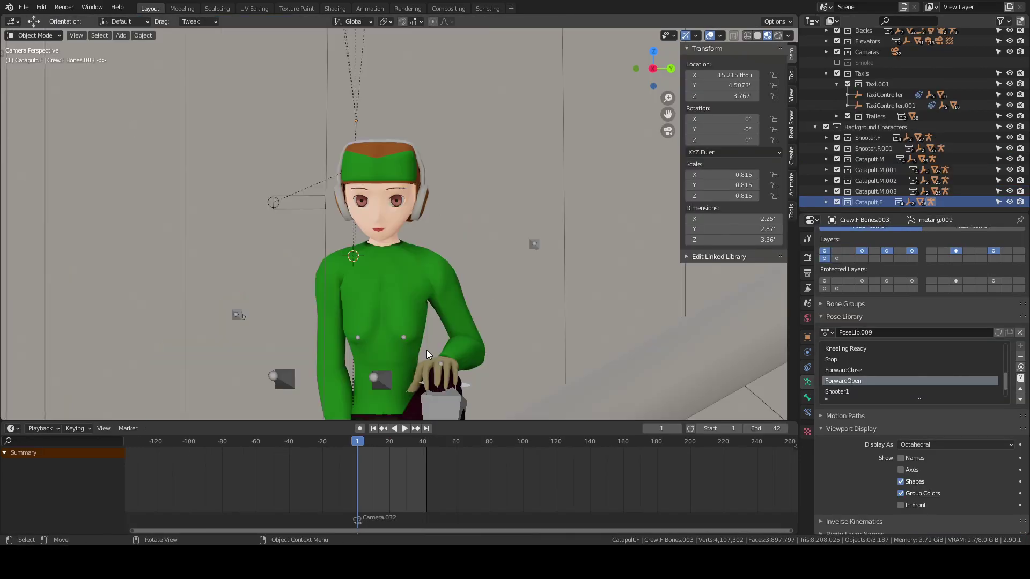
Select the spine.006 bone and rotate the crew character's upper spine
{"action": "scroll", "coordinate": [523, 266], "scroll_direction": "up", "scroll_amount": 6}
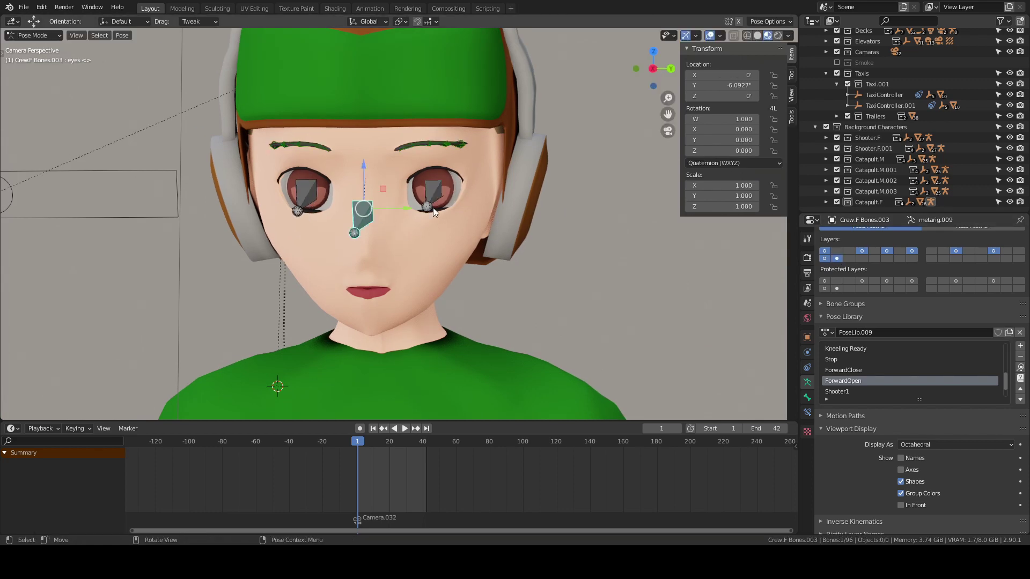
{"action": "scroll", "coordinate": [369, 343], "scroll_direction": "down", "scroll_amount": 5}
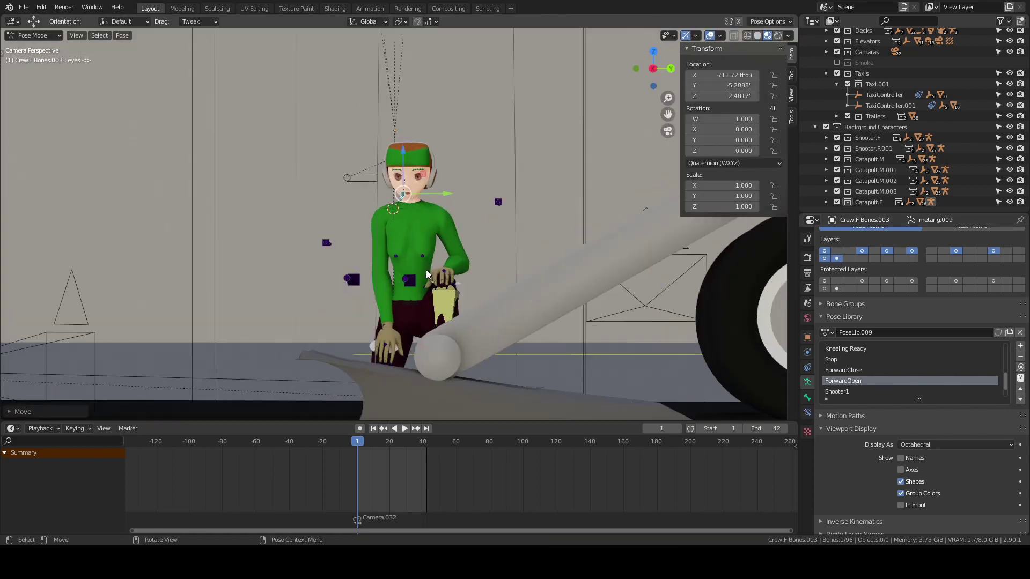
{"action": "scroll", "coordinate": [470, 210], "scroll_direction": "up", "scroll_amount": 3}
{"action": "left_click", "coordinate": [486, 189]}
{"action": "key", "text": "r"}
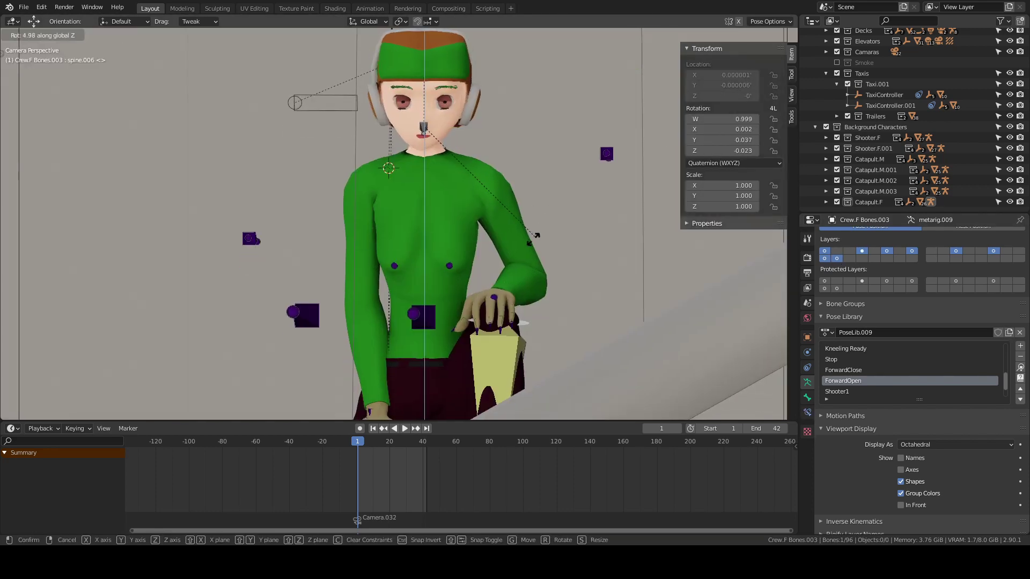
{"action": "scroll", "coordinate": [490, 276], "scroll_direction": "down", "scroll_amount": 4}
{"action": "scroll", "coordinate": [475, 200], "scroll_direction": "up", "scroll_amount": 4}
Insert spine.006 rotation keyframes at frames 1 and 20
{"action": "key", "text": "i"}
{"action": "left_click", "coordinate": [451, 239]}
{"action": "key", "text": "space"}
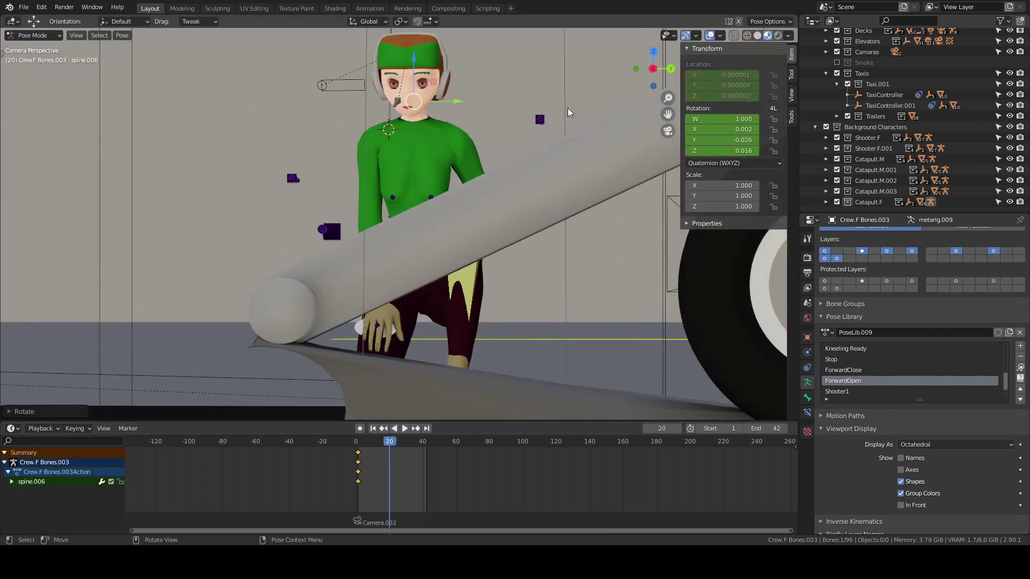
{"action": "key", "text": "shift+Left"}
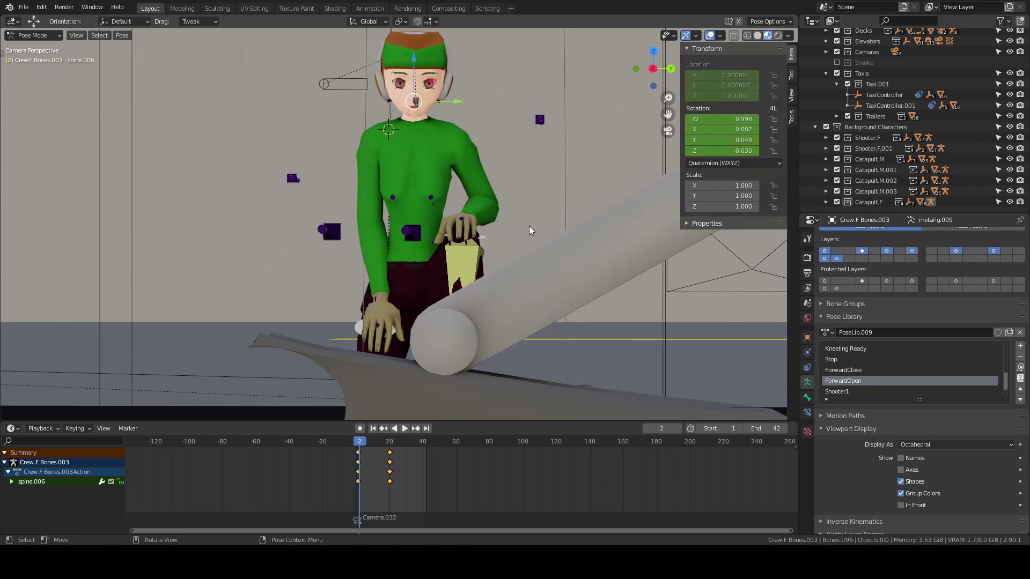